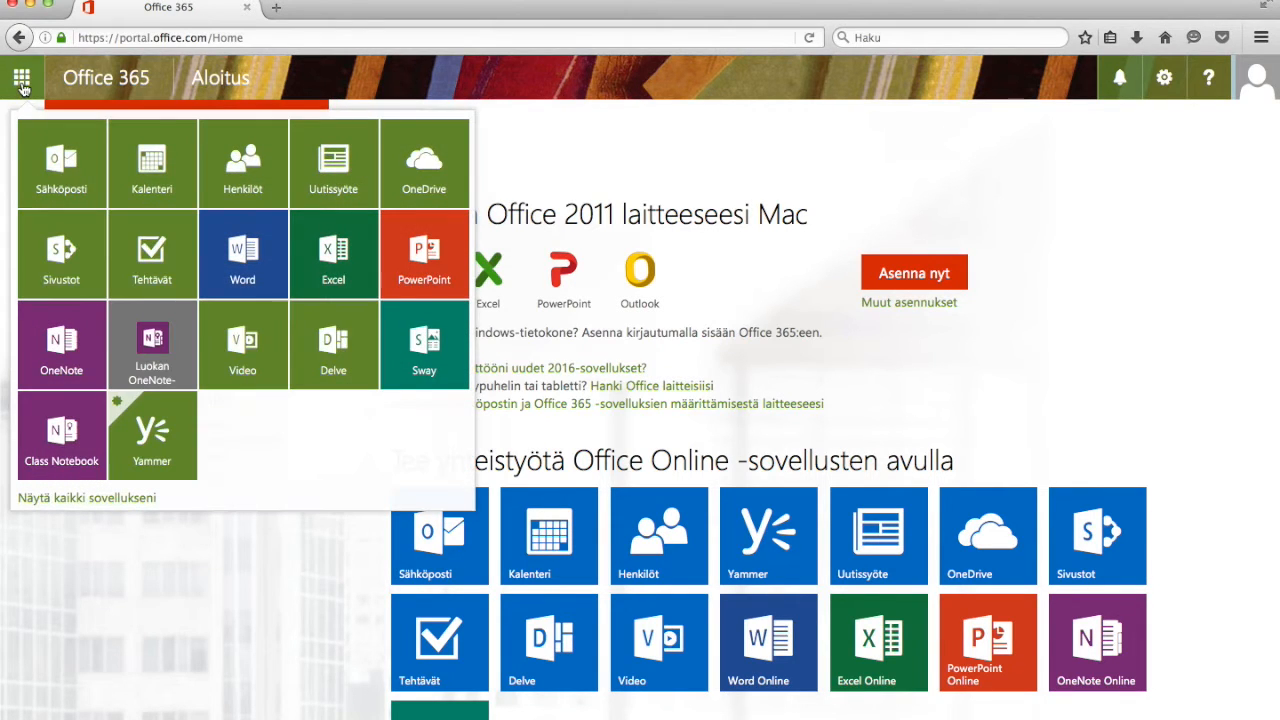
Open OneDrive and create a new folder named Portfolio among the files
left_click(440, 187)
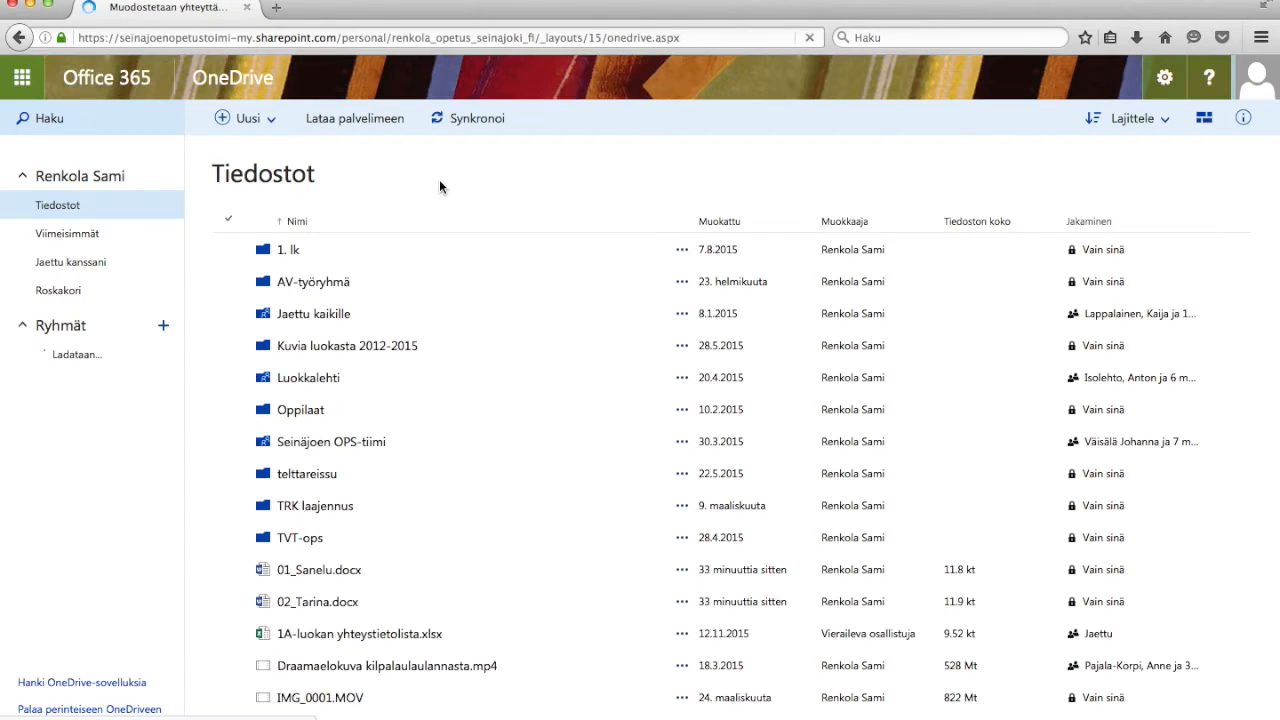
left_click(248, 119)
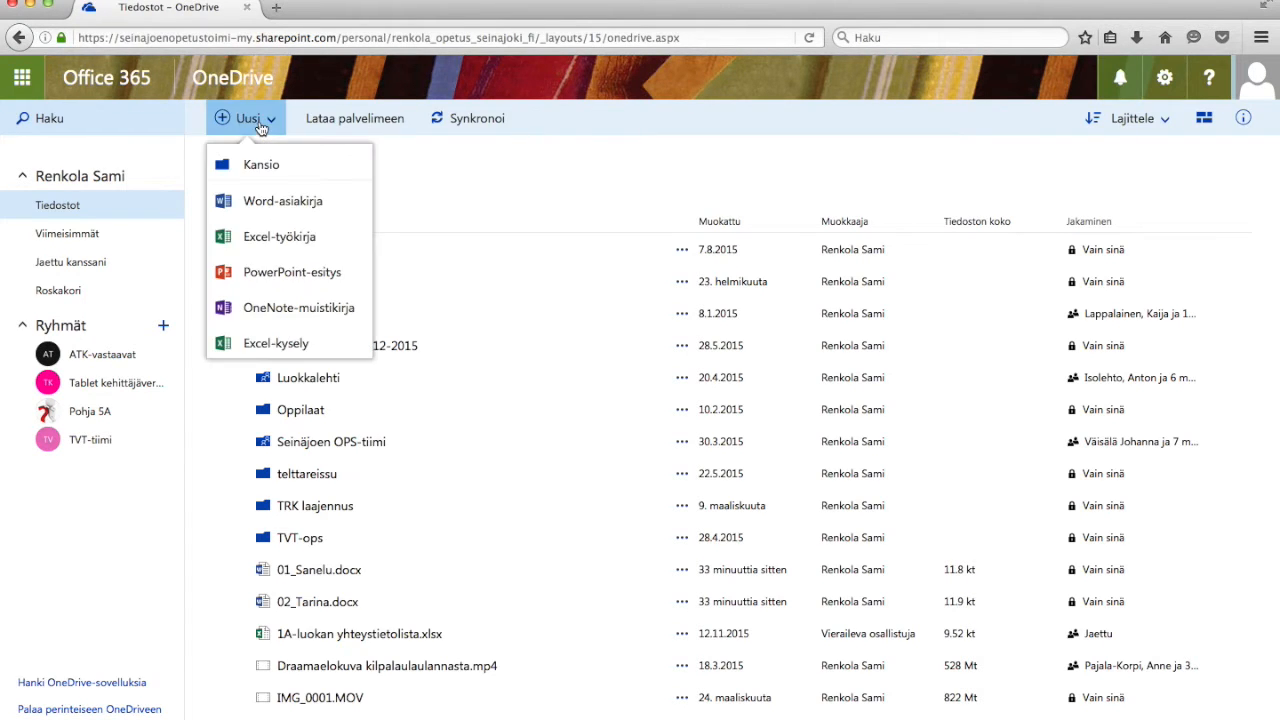
left_click(260, 166)
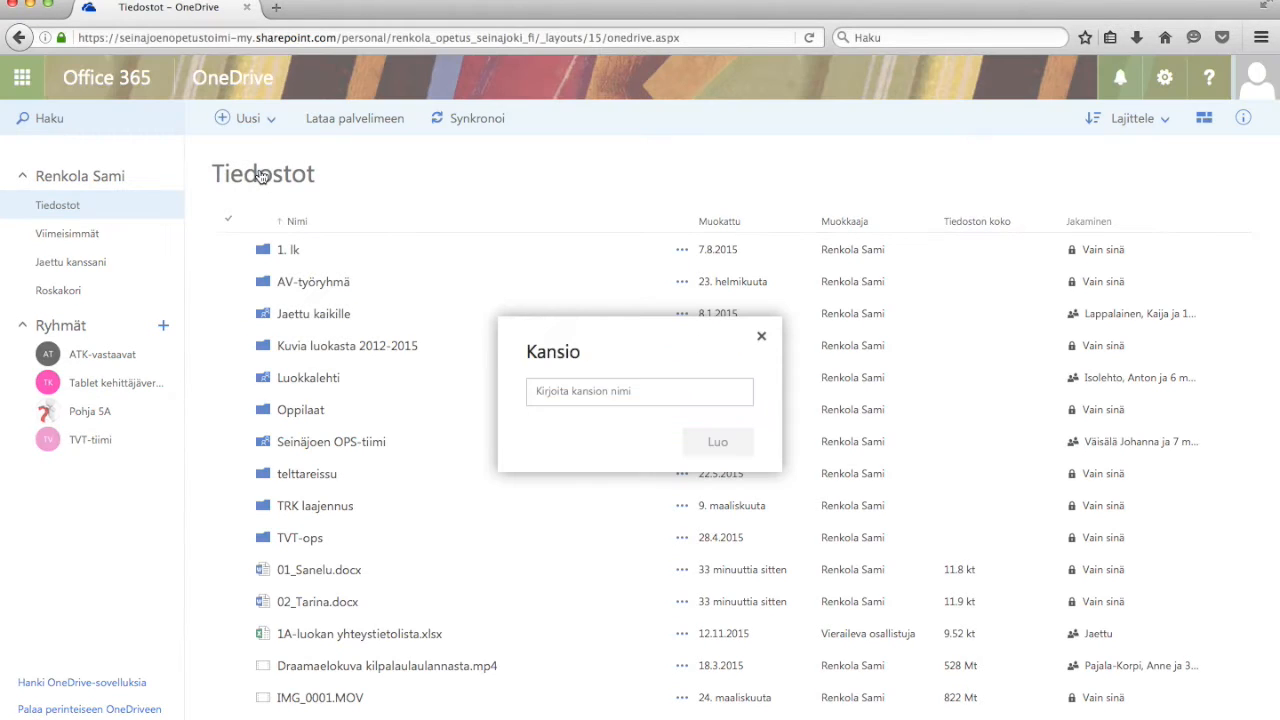
left_click(589, 391)
type("Portfolio")
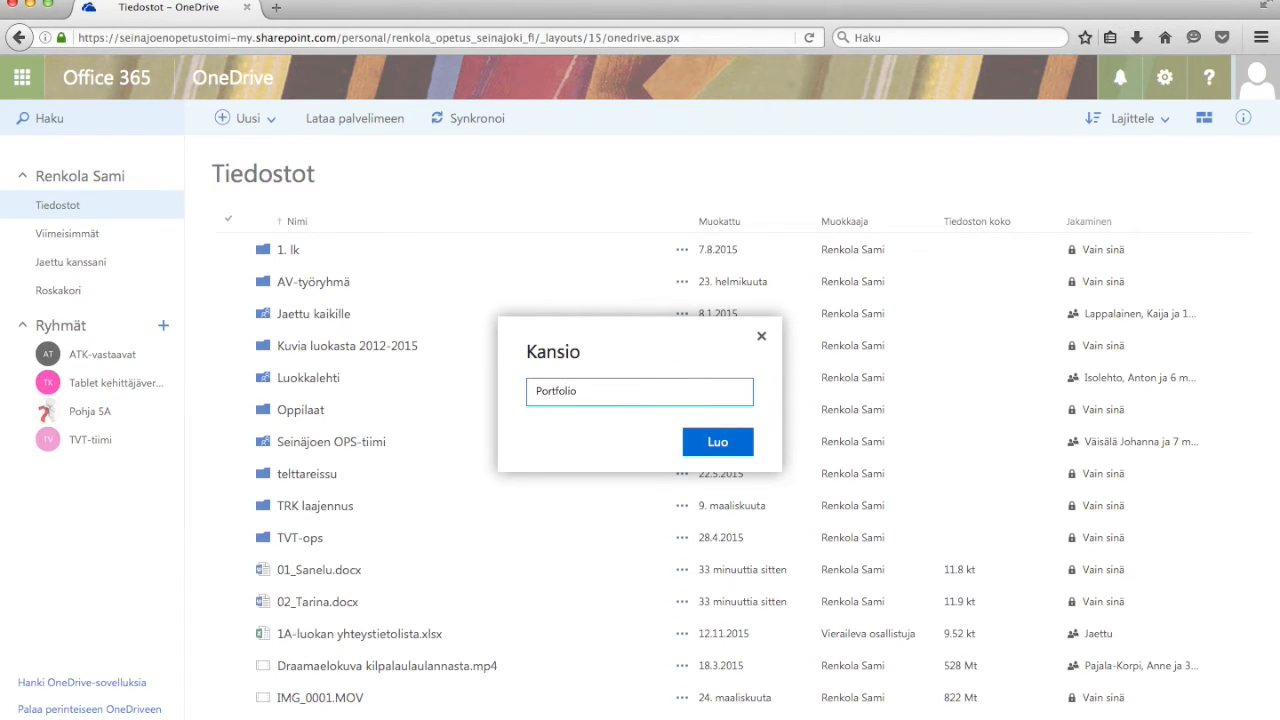
key("Return")
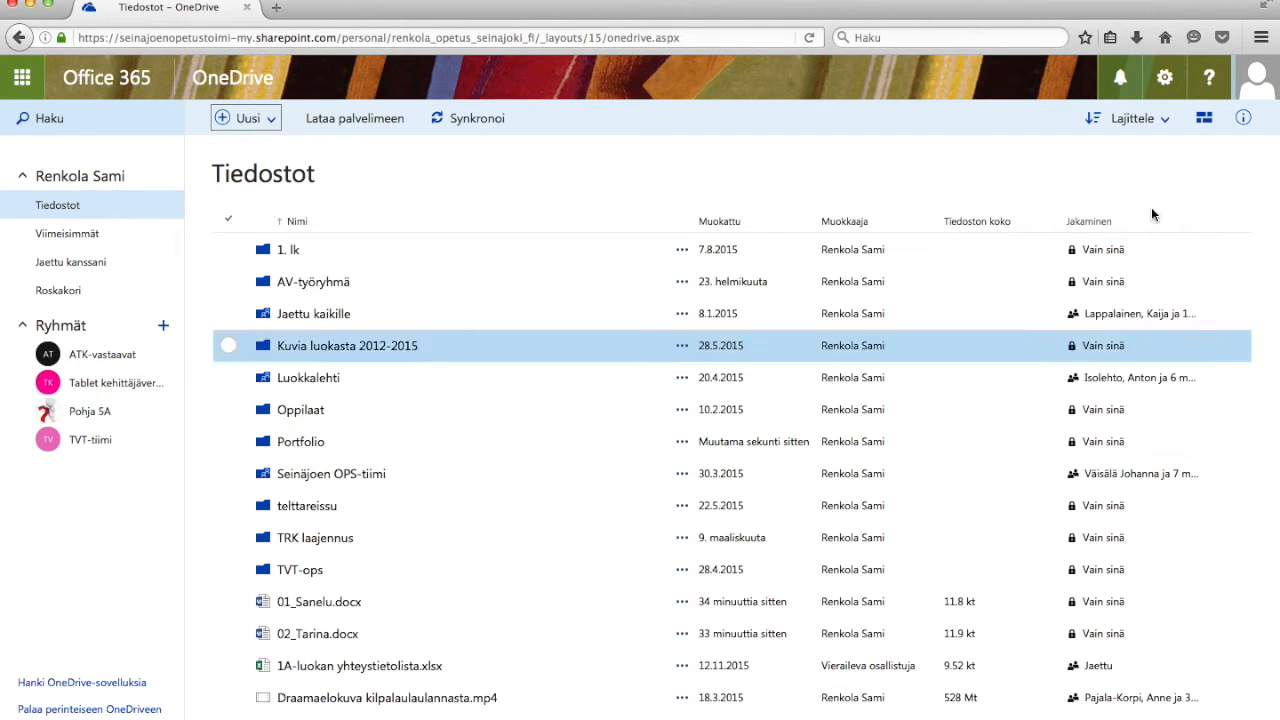
Address a sharing invitation for the Portfolio folder to a named person, and close the dialog without sending it
left_click(1088, 445)
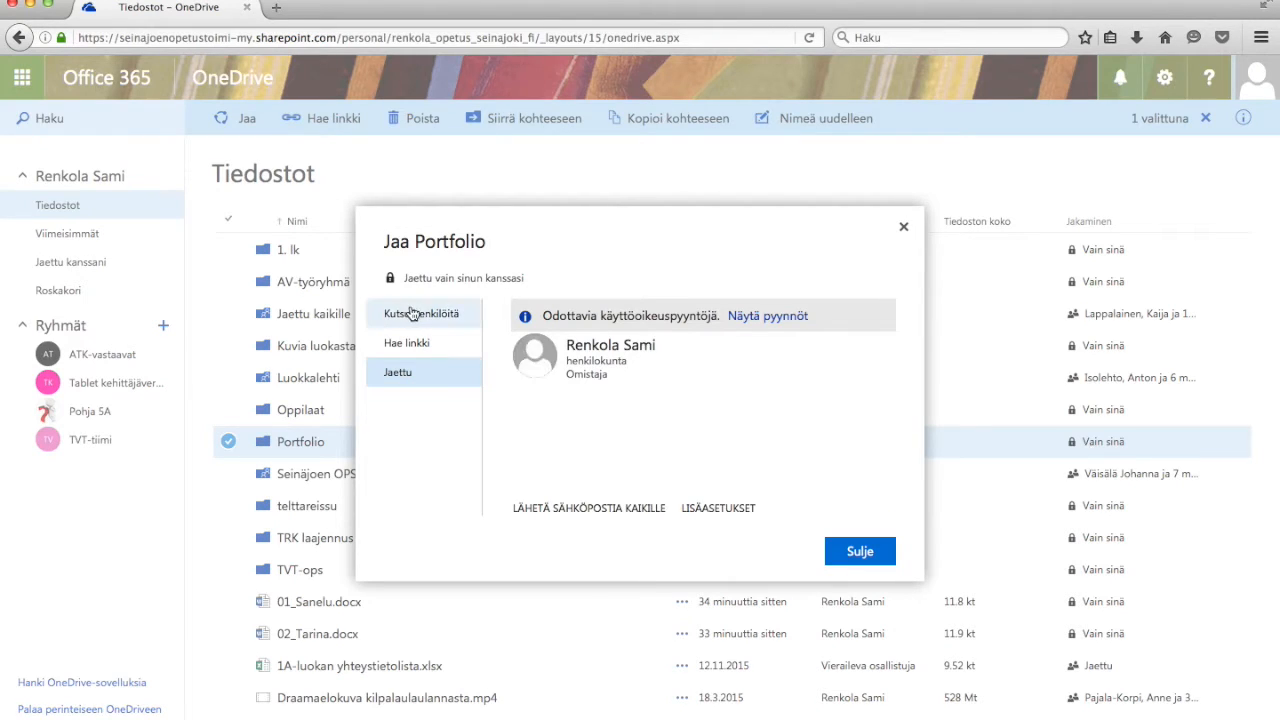
left_click(414, 306)
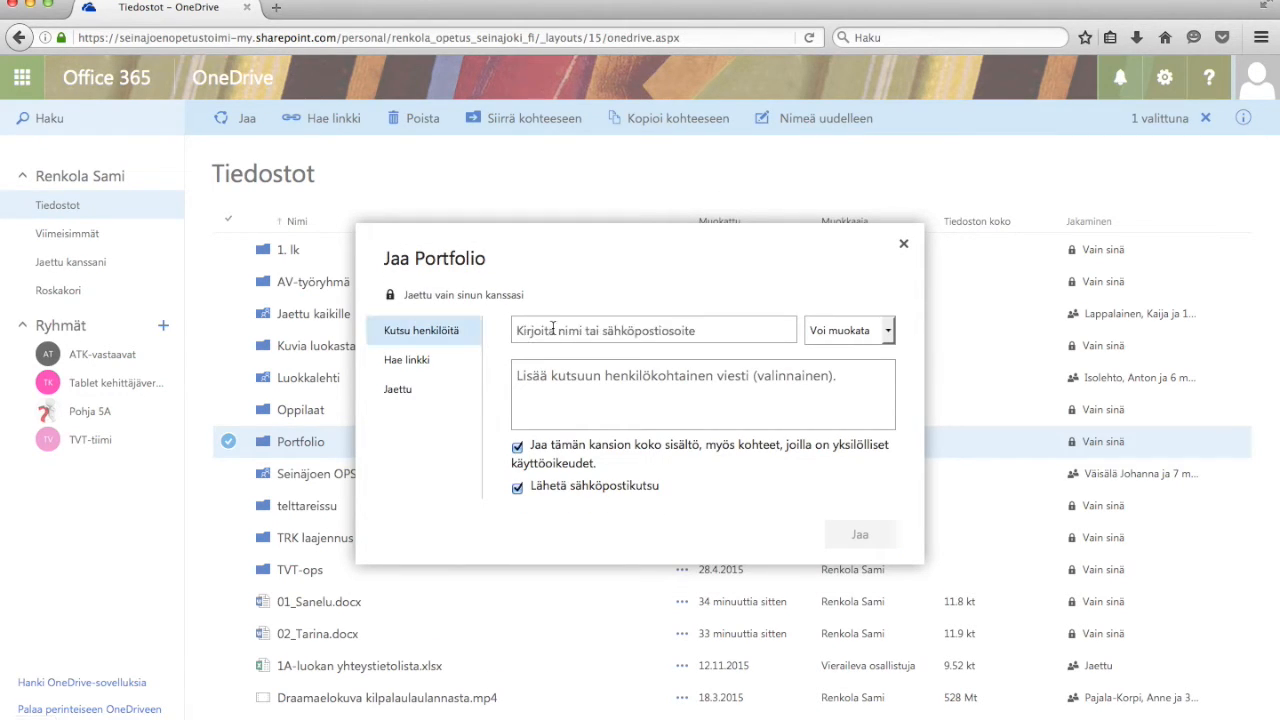
type("renkola")
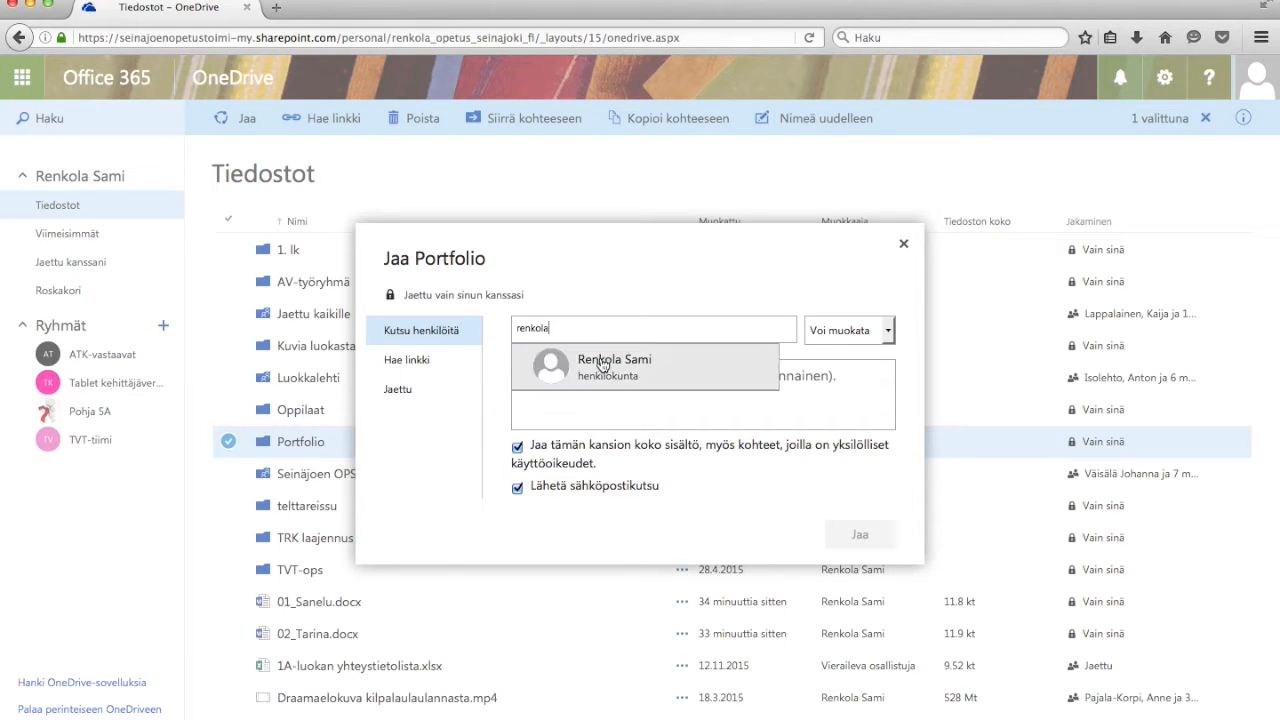
left_click(600, 356)
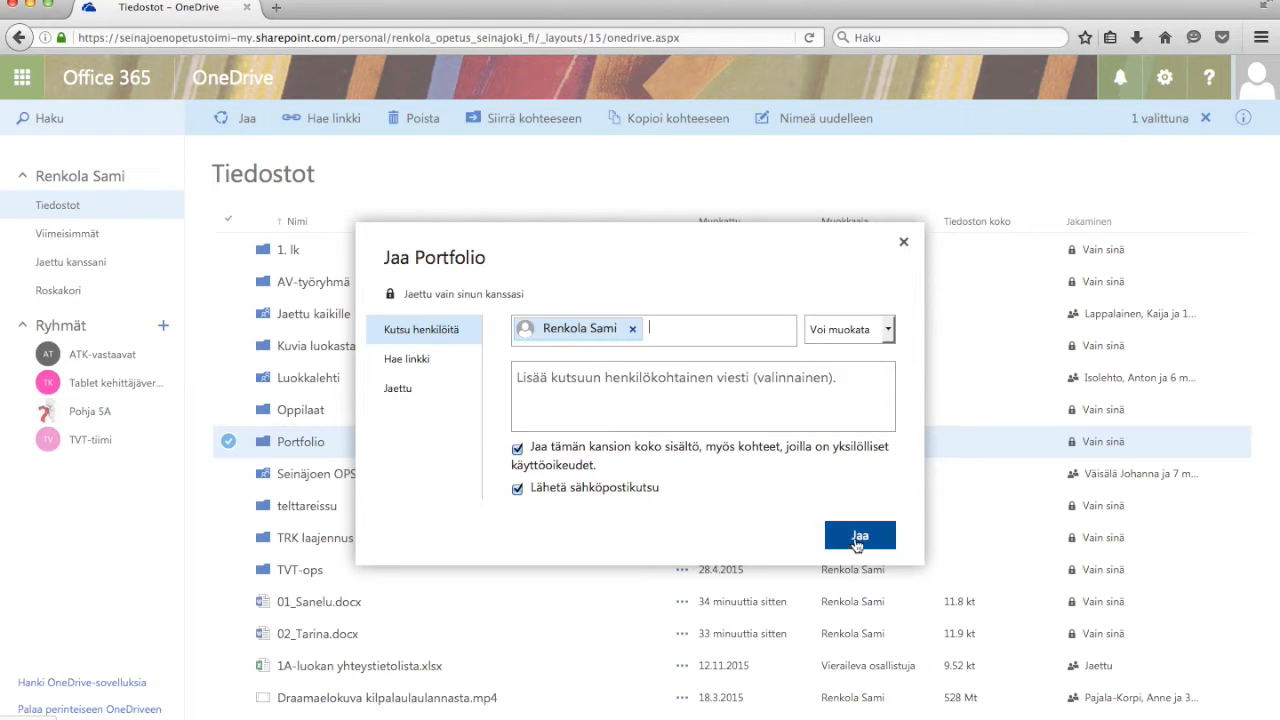
left_click(903, 242)
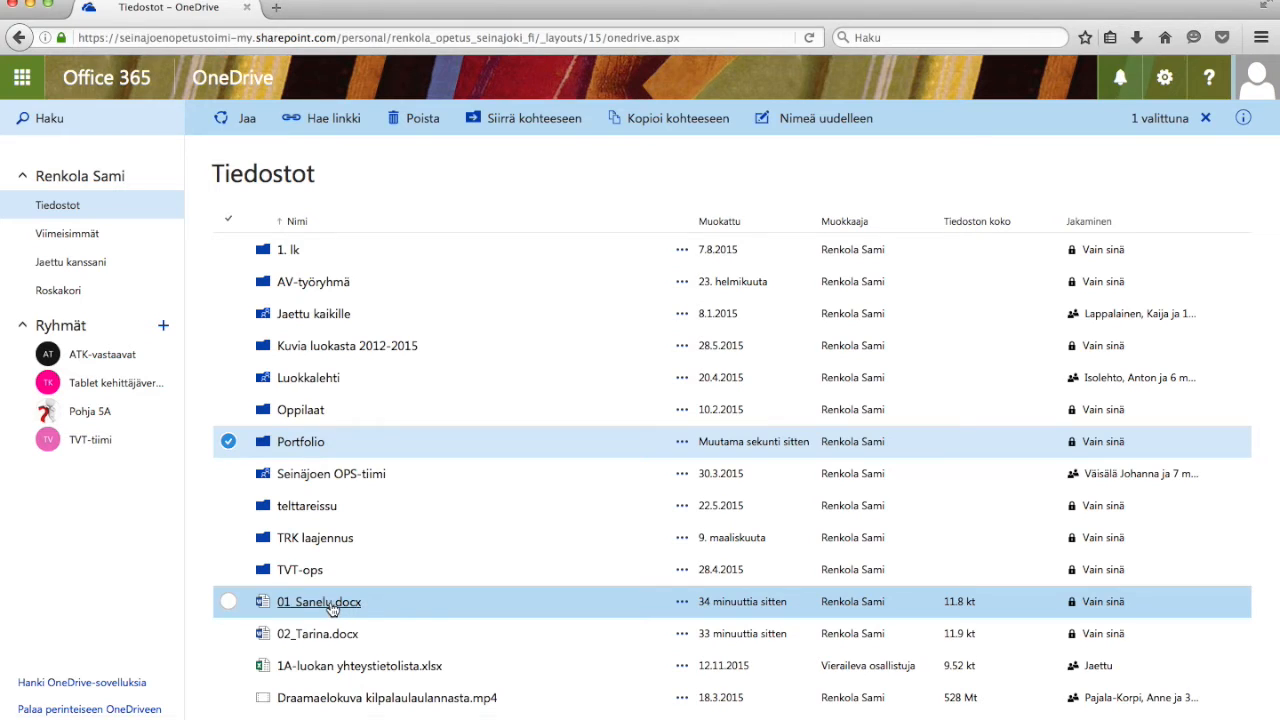
Move 01_Sanelu.docx and 02_Tarina.docx into the Portfolio folder and open that folder
left_click_drag(332, 605, 324, 447)
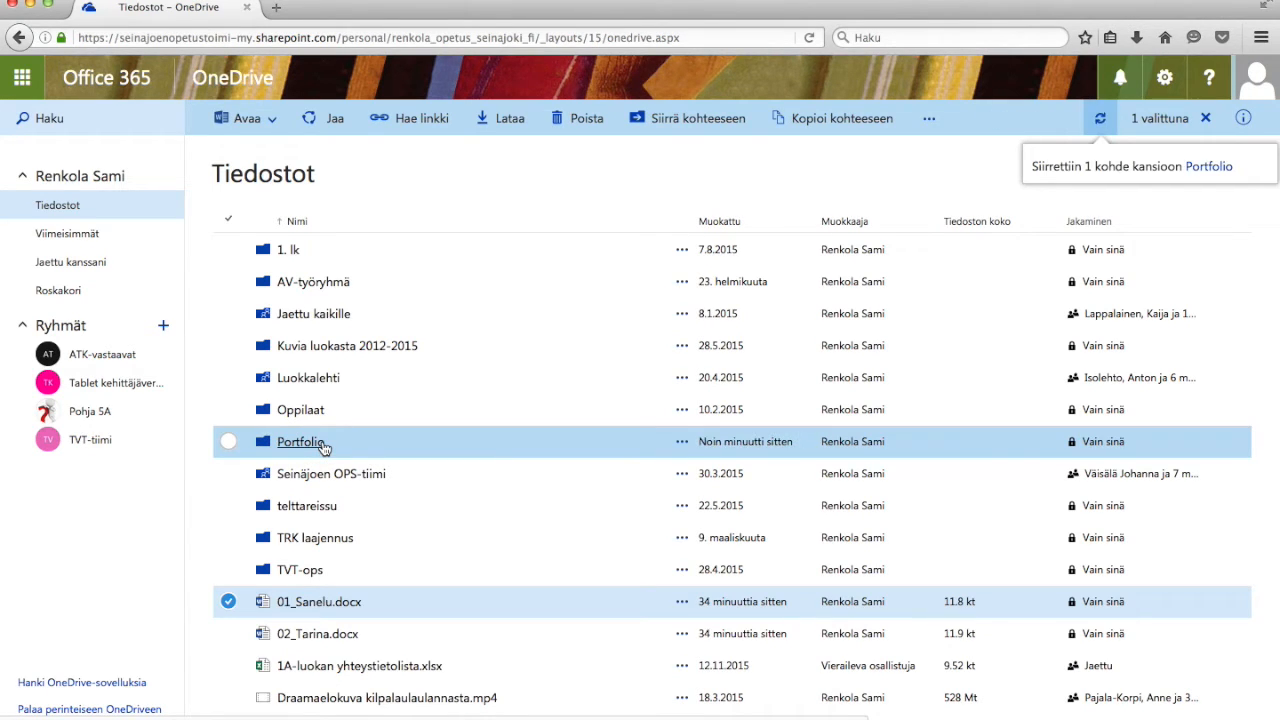
left_click_drag(322, 596, 313, 442)
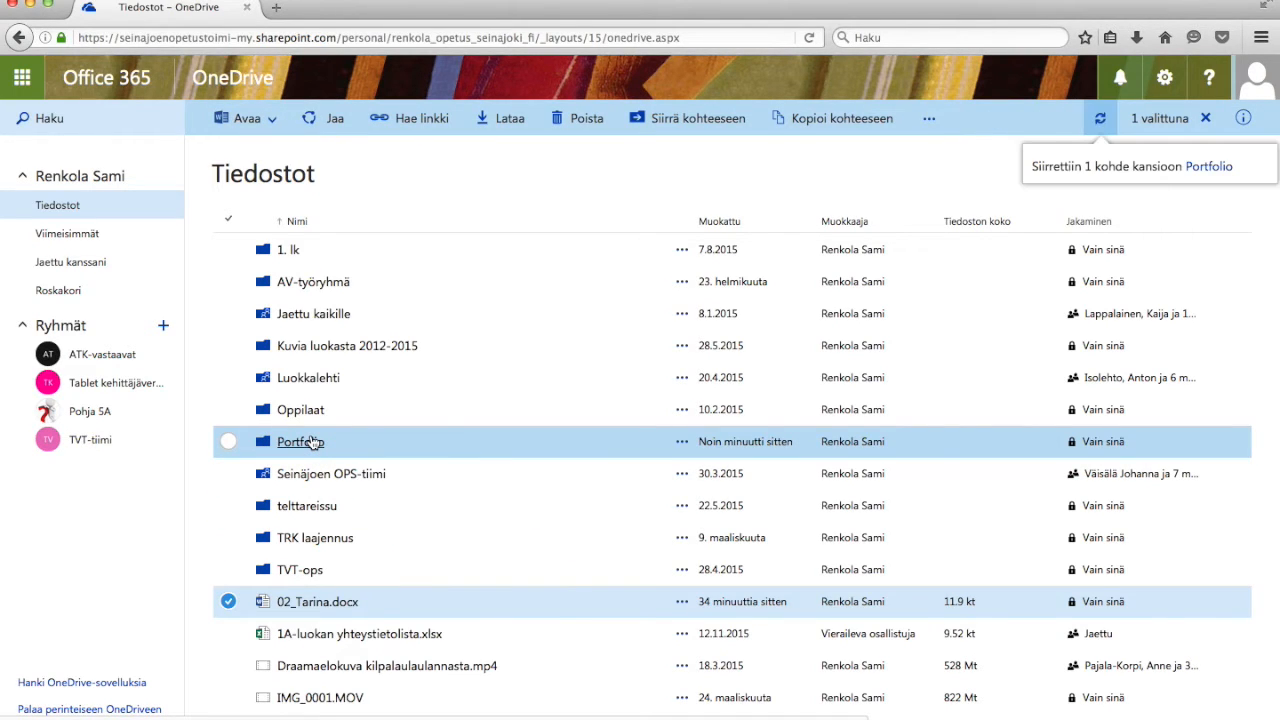
left_click(313, 446)
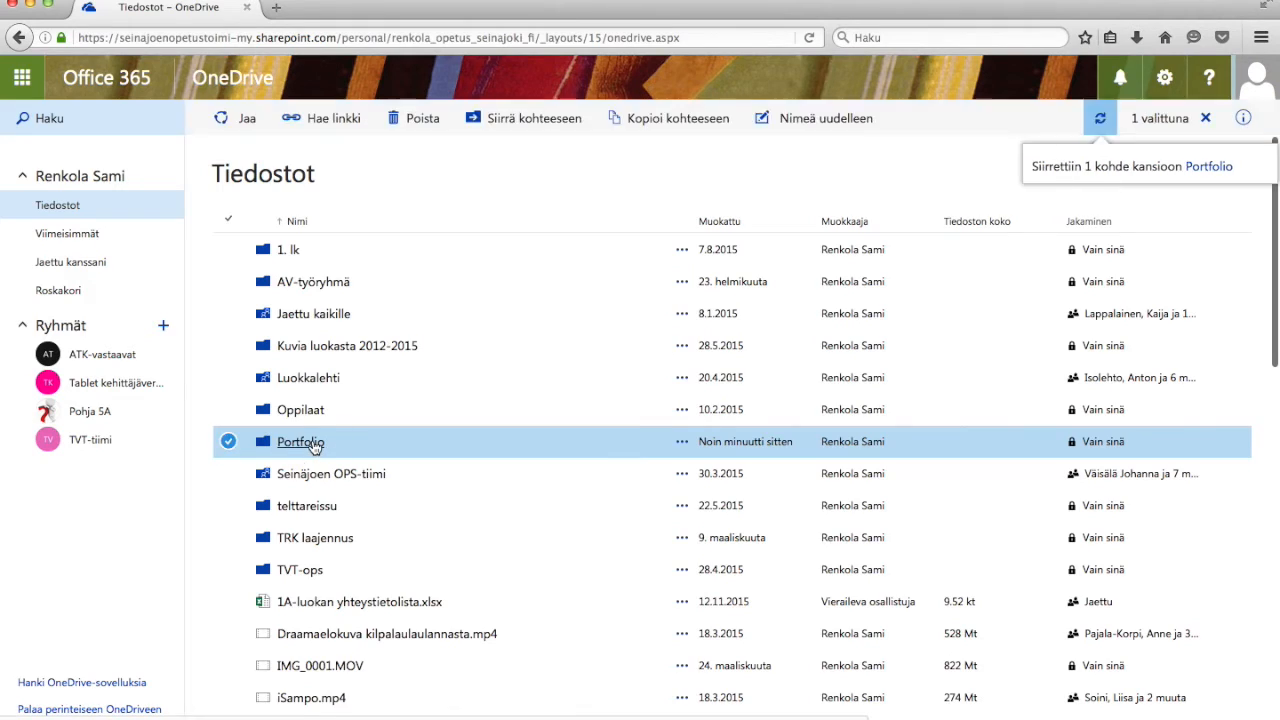
left_click(313, 446)
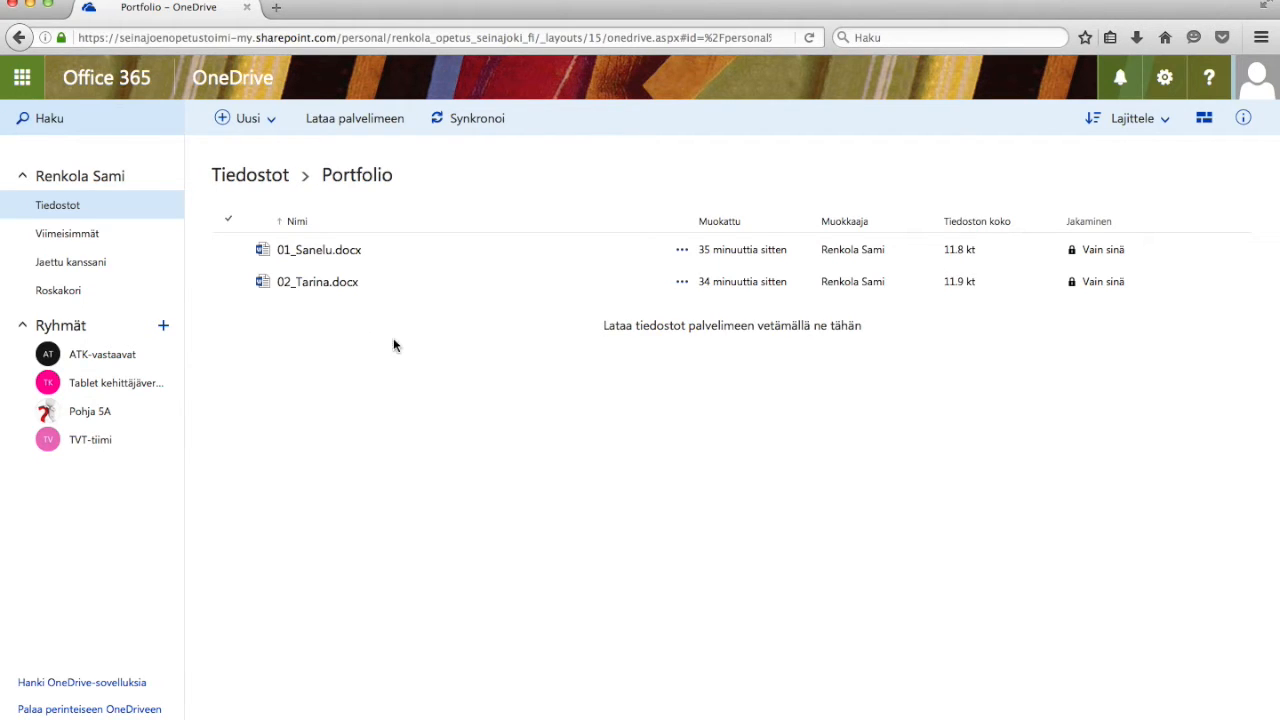
Upload the image P1040153.JPG from the computer's Portfolioon folder into the Portfolio folder
left_click(358, 127)
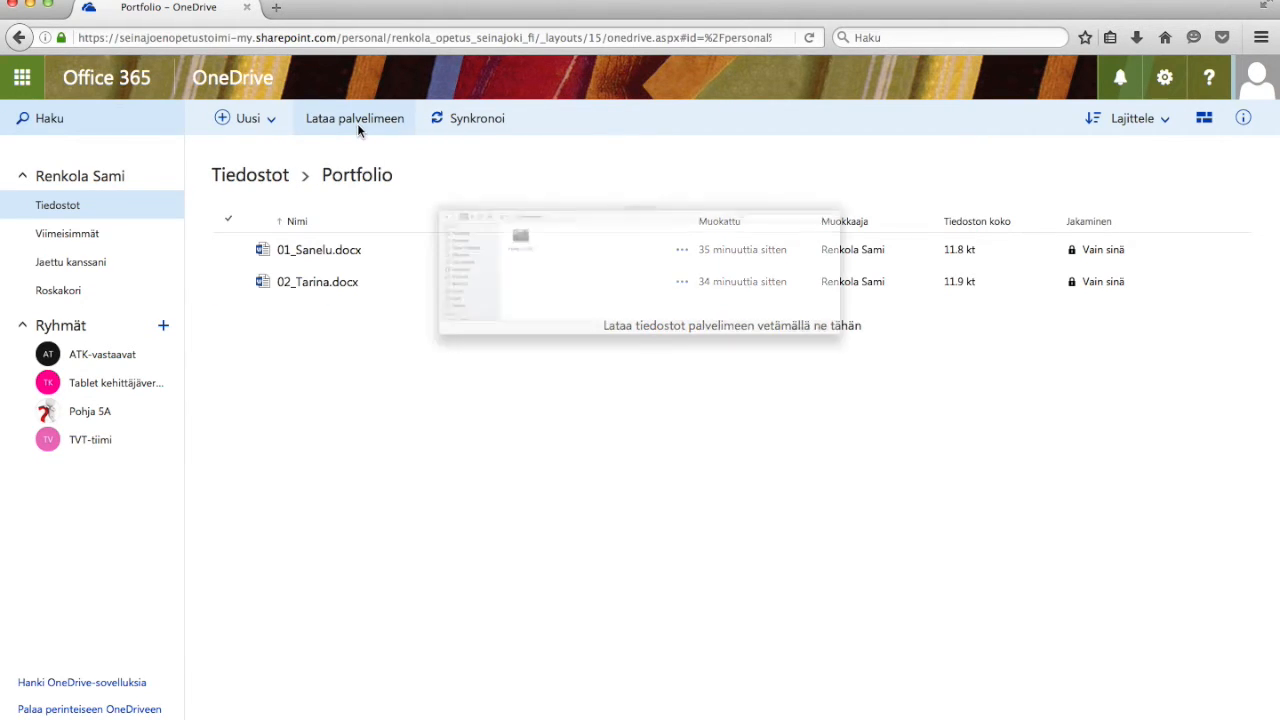
left_click(294, 174)
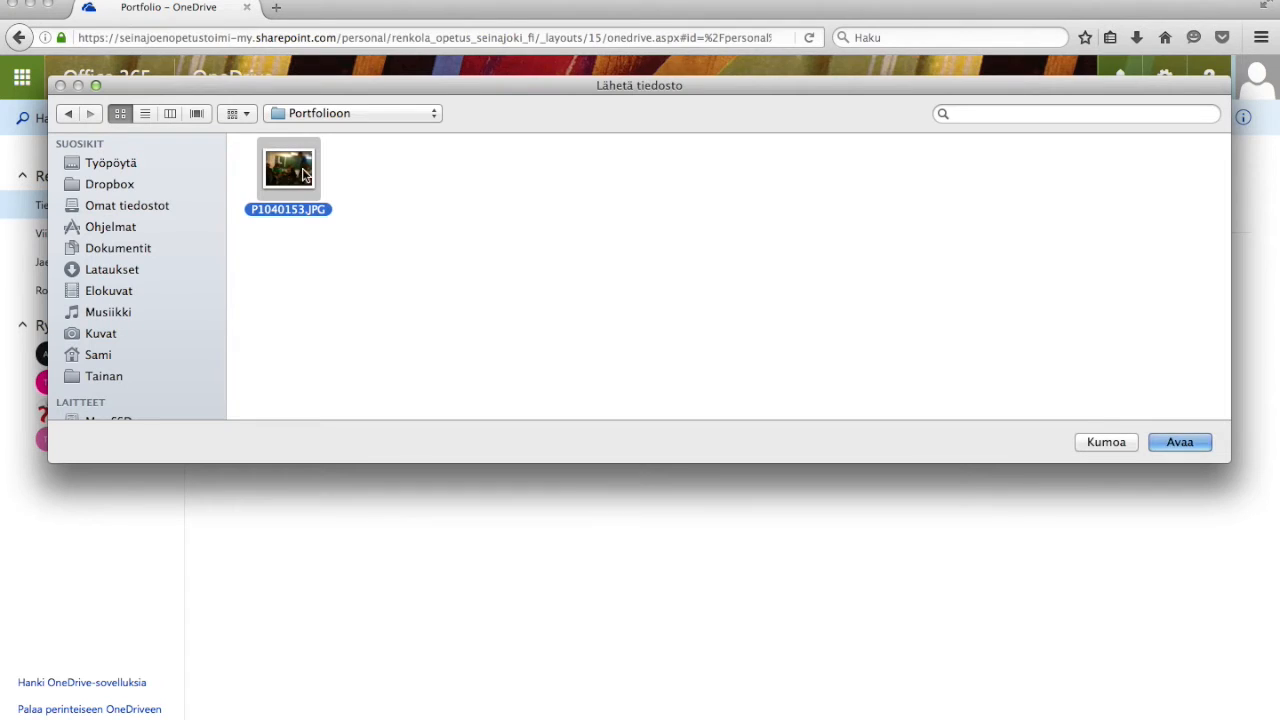
left_click(1180, 442)
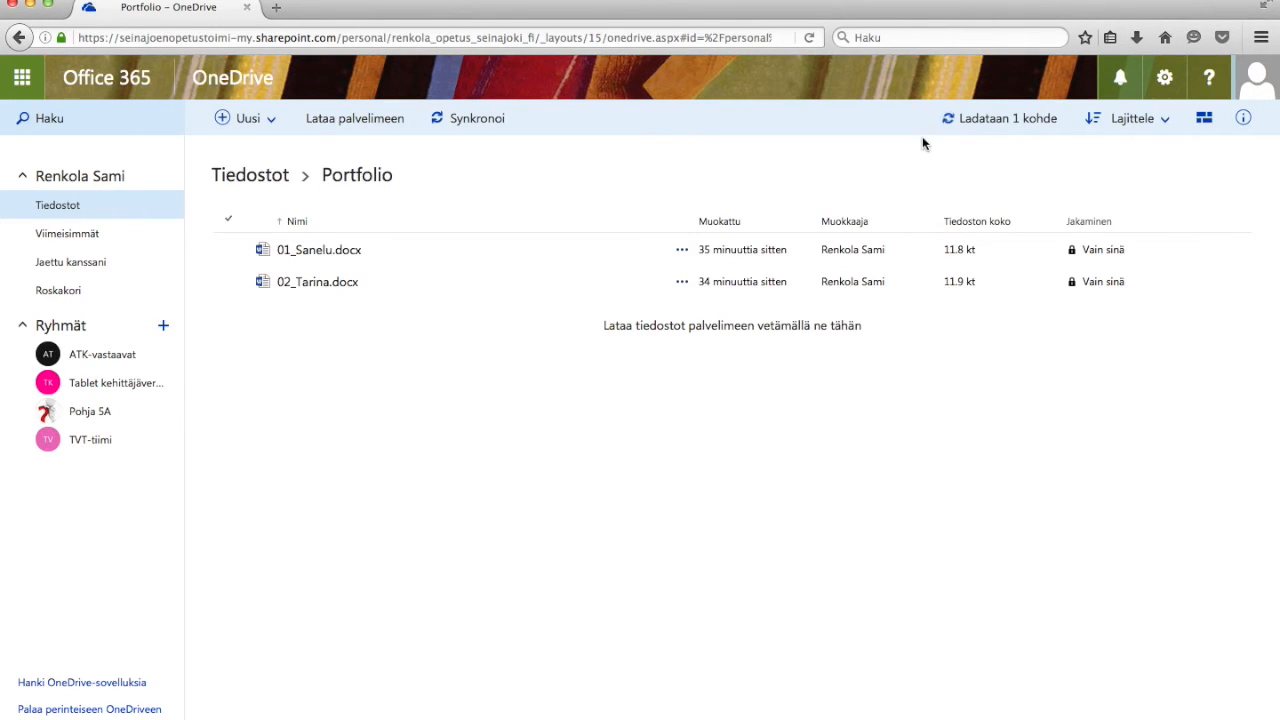
left_click(987, 119)
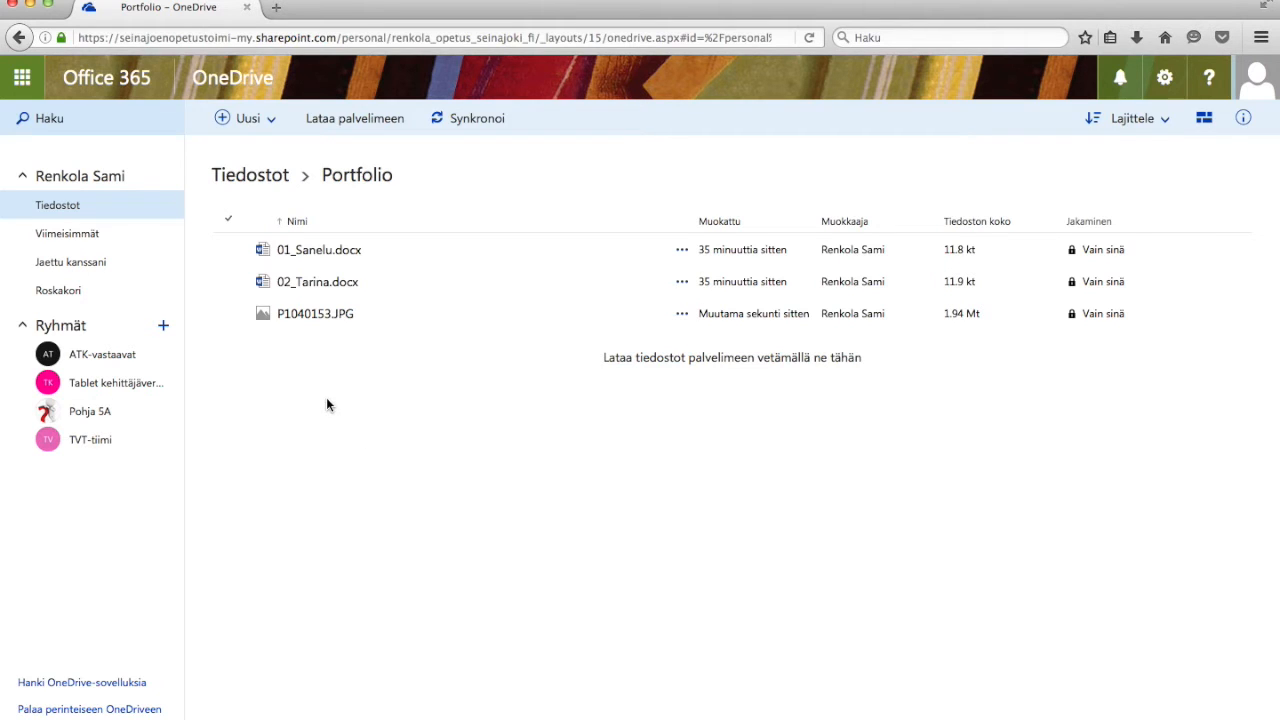
Create two subfolders named AI and KU inside the Portfolio folder
left_click(248, 118)
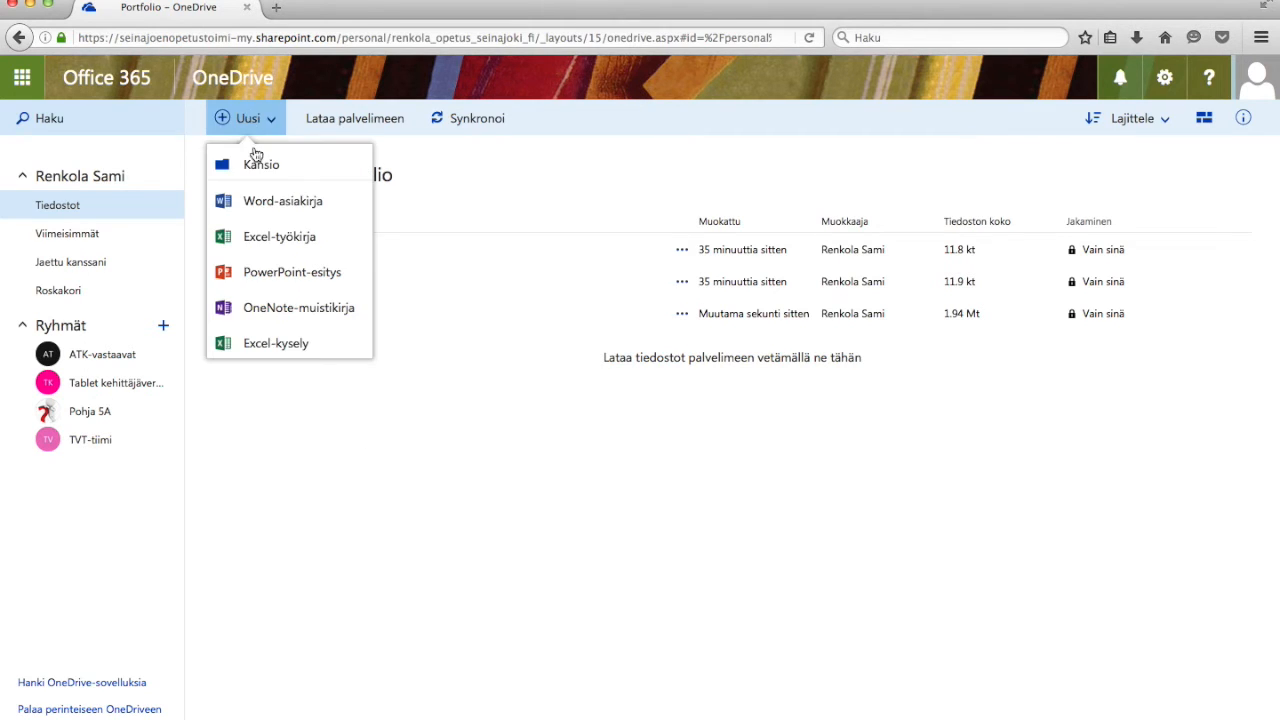
left_click(257, 158)
type("AI")
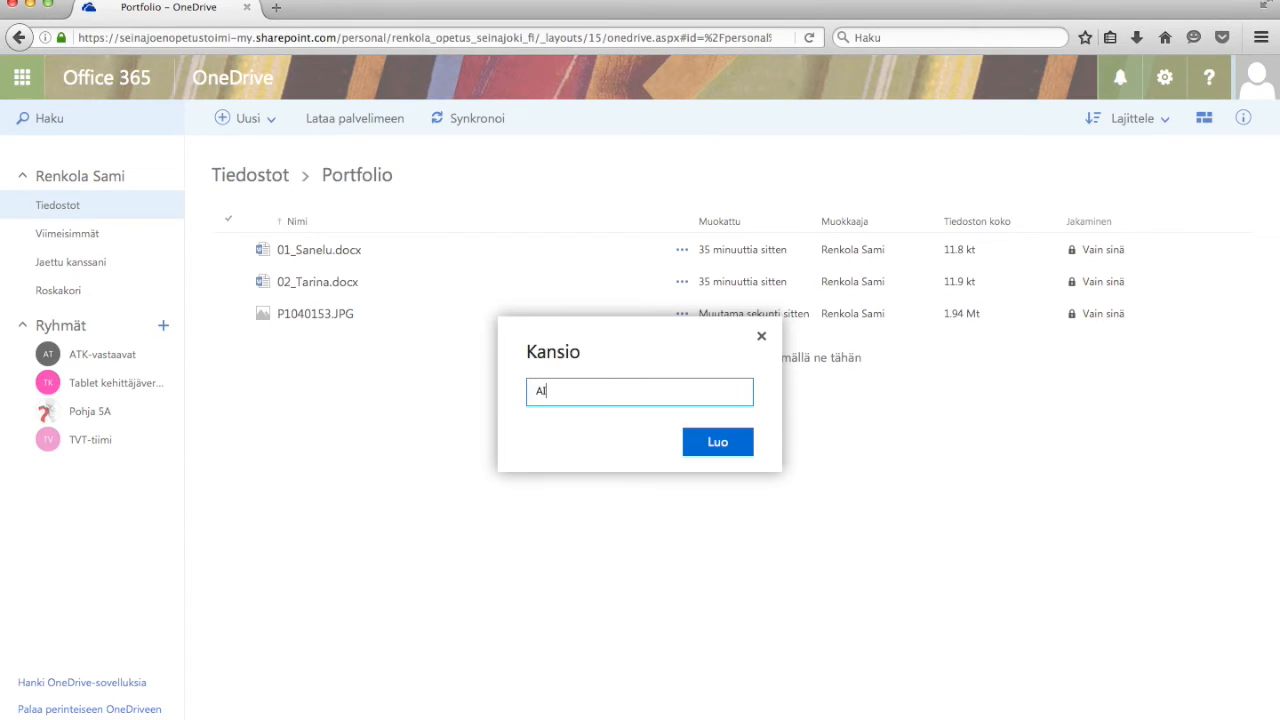
key("Return")
left_click(251, 117)
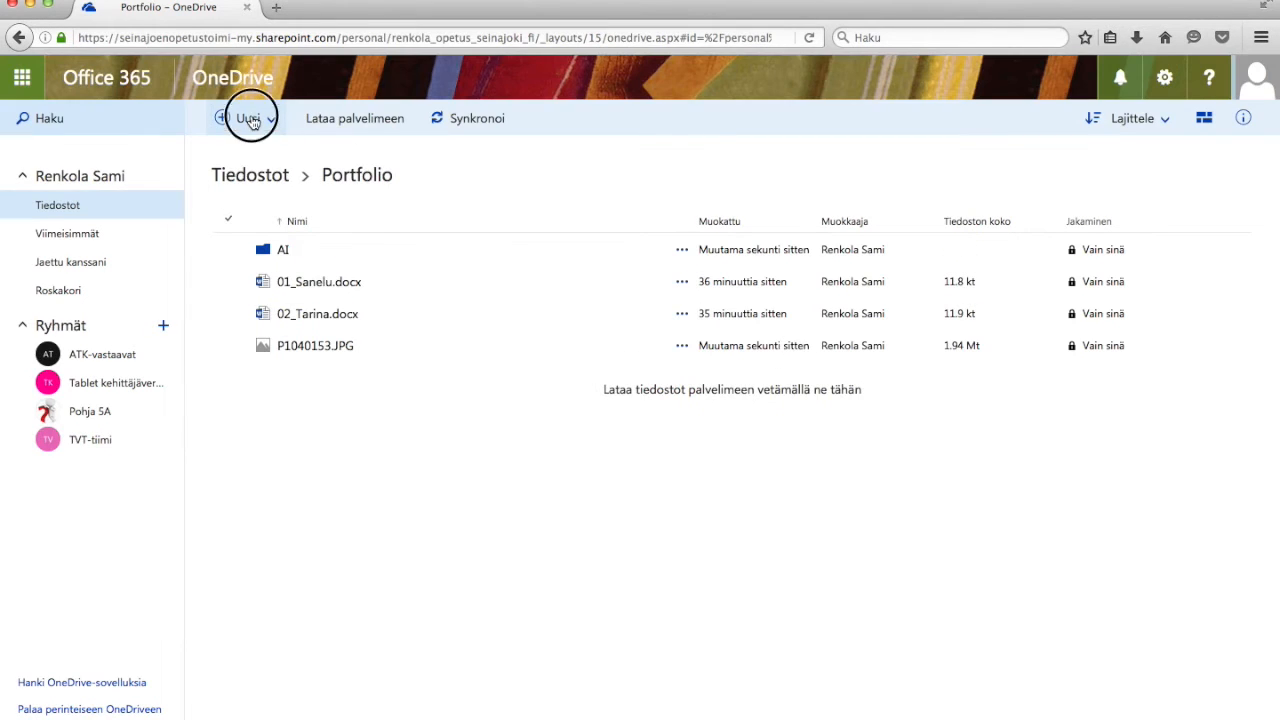
left_click(251, 121)
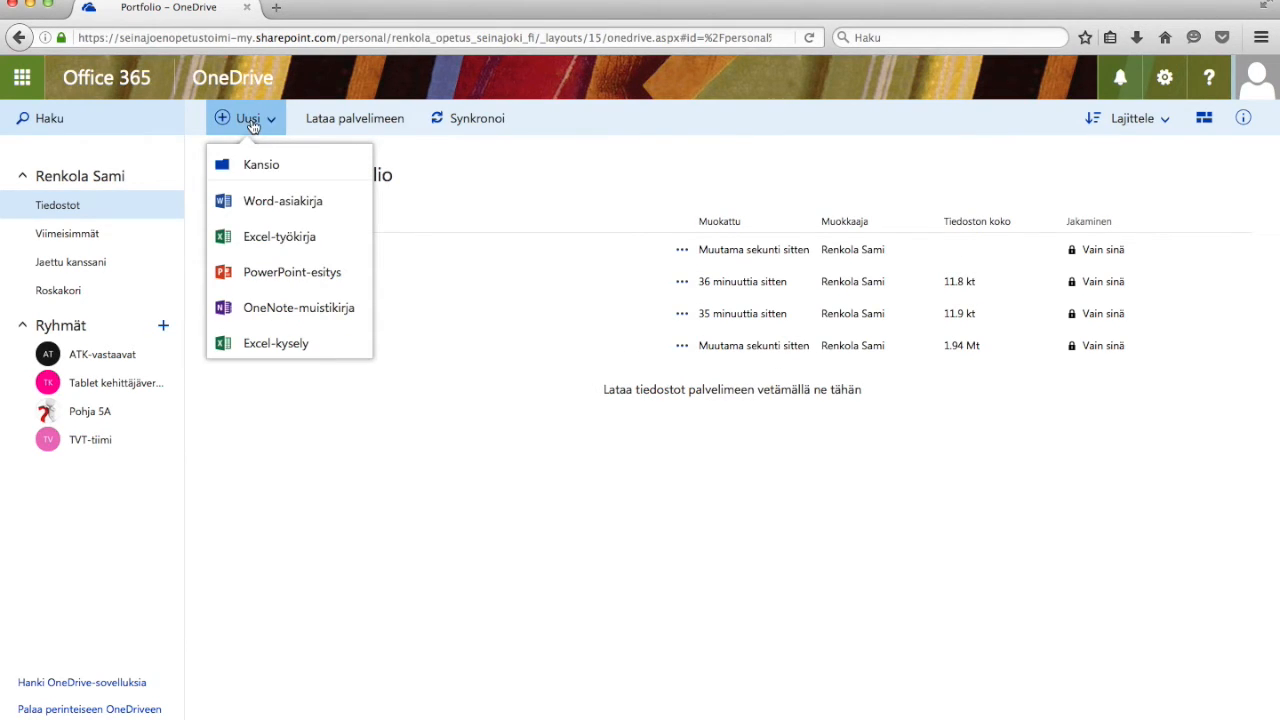
left_click(259, 161)
type("KU")
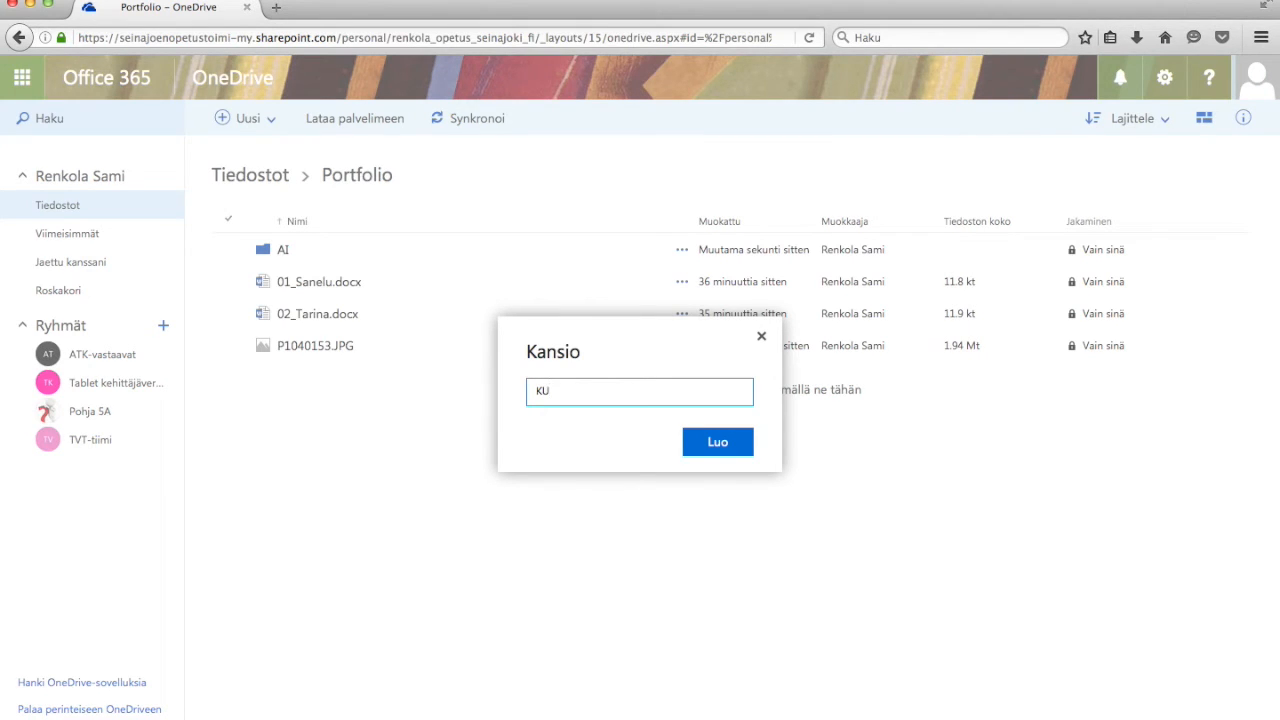
key("Return")
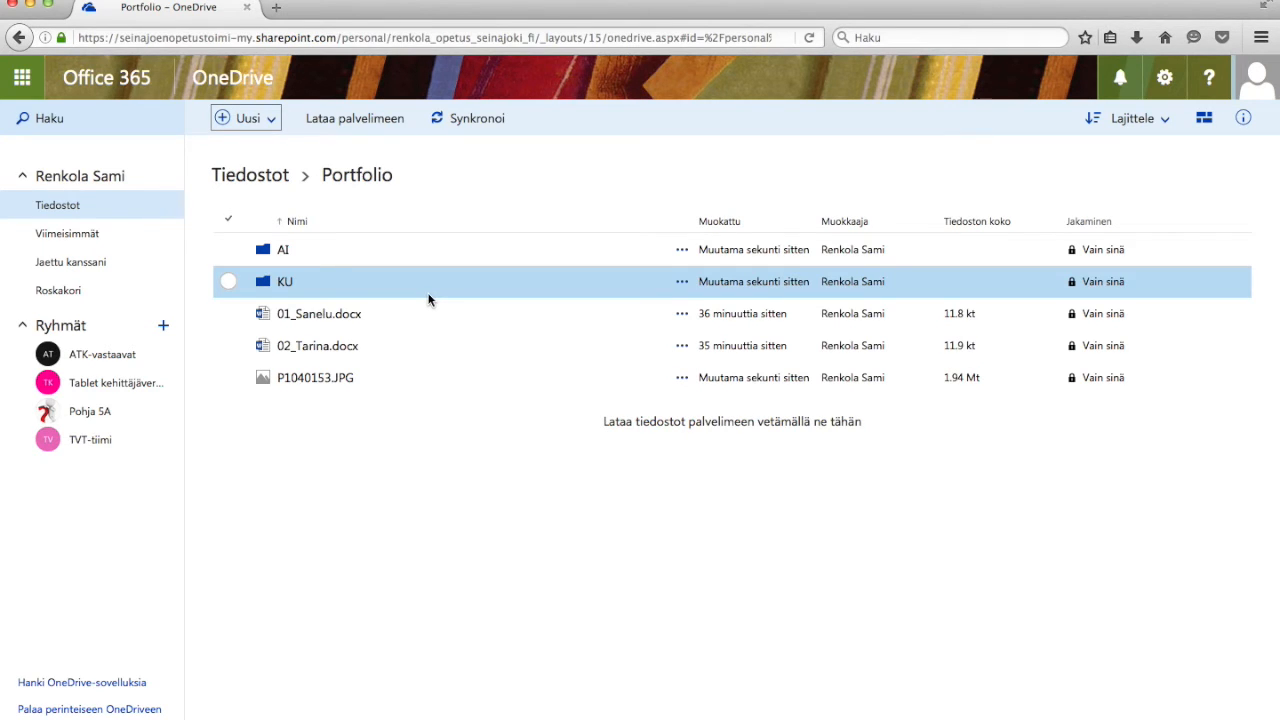
Move 01_Sanelu.docx and 02_Tarina.docx into the AI folder, check its contents and return to Portfolio
left_click_drag(315, 320, 298, 250)
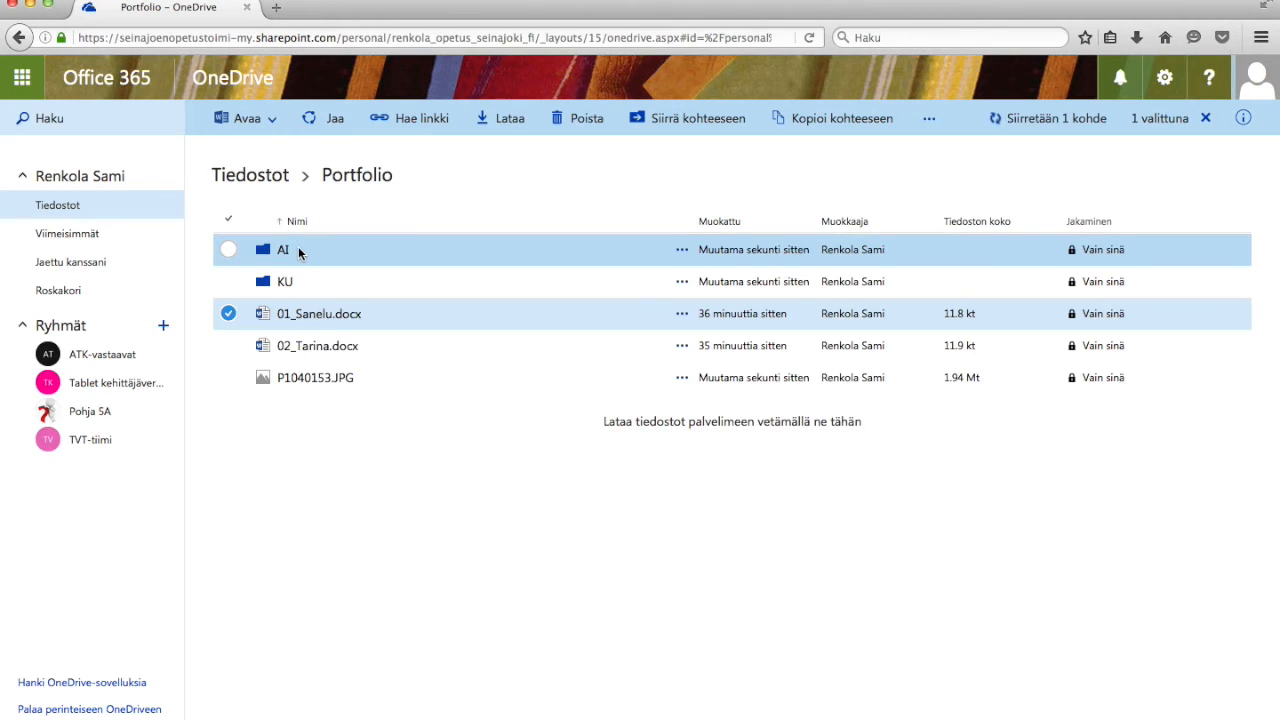
left_click_drag(305, 313, 313, 246)
left_click(285, 250)
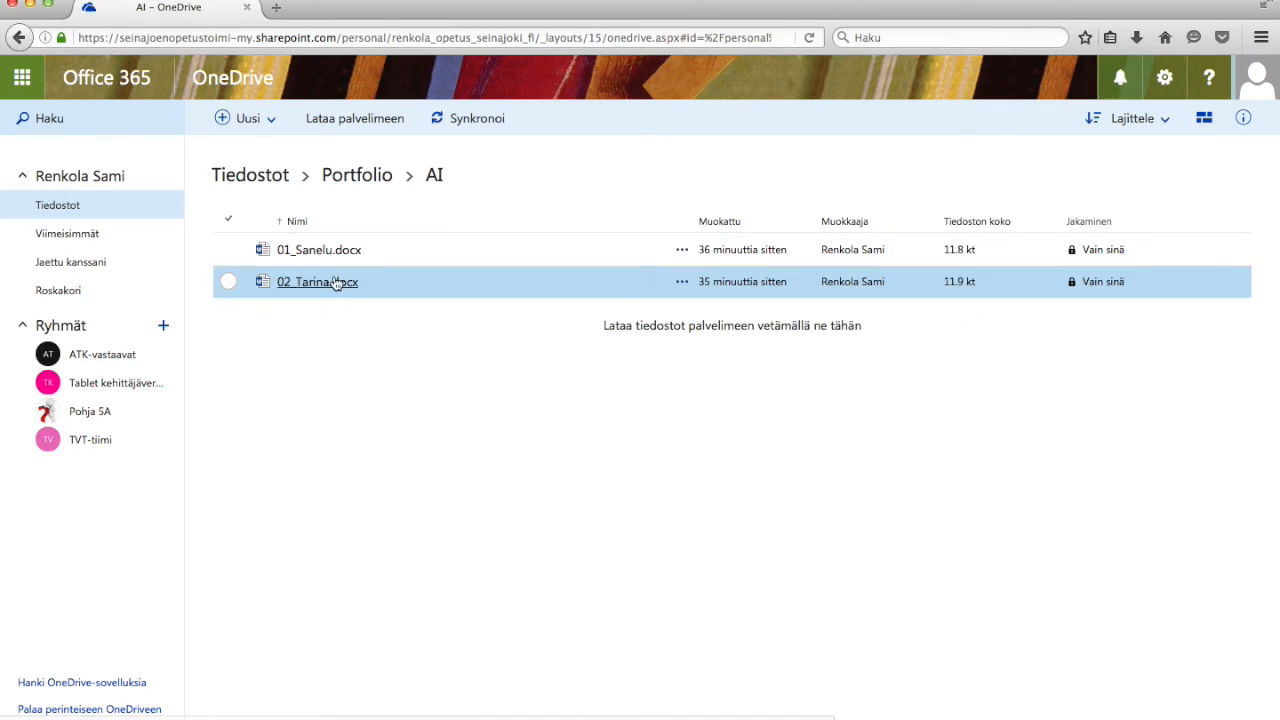
left_click(378, 175)
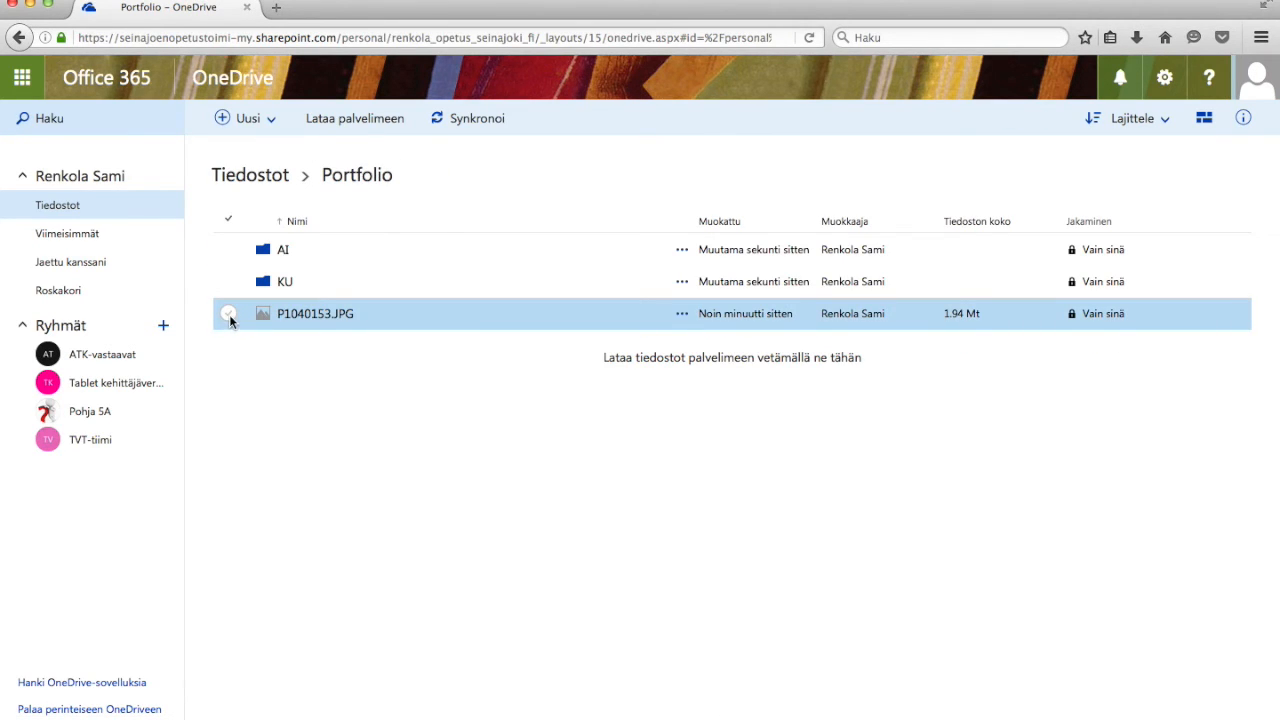
Move P1040153.JPG into the KU folder under Portfolio by choosing it in the folder tree of the move command
left_click(229, 314)
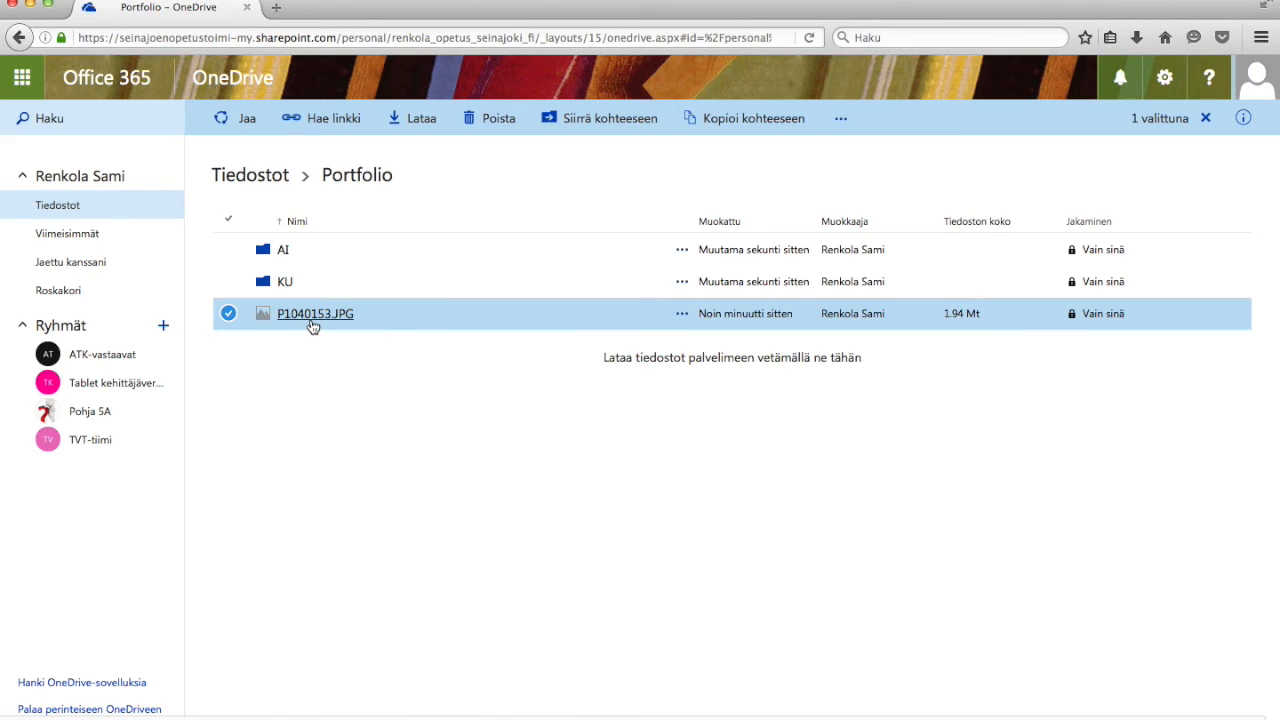
left_click(605, 120)
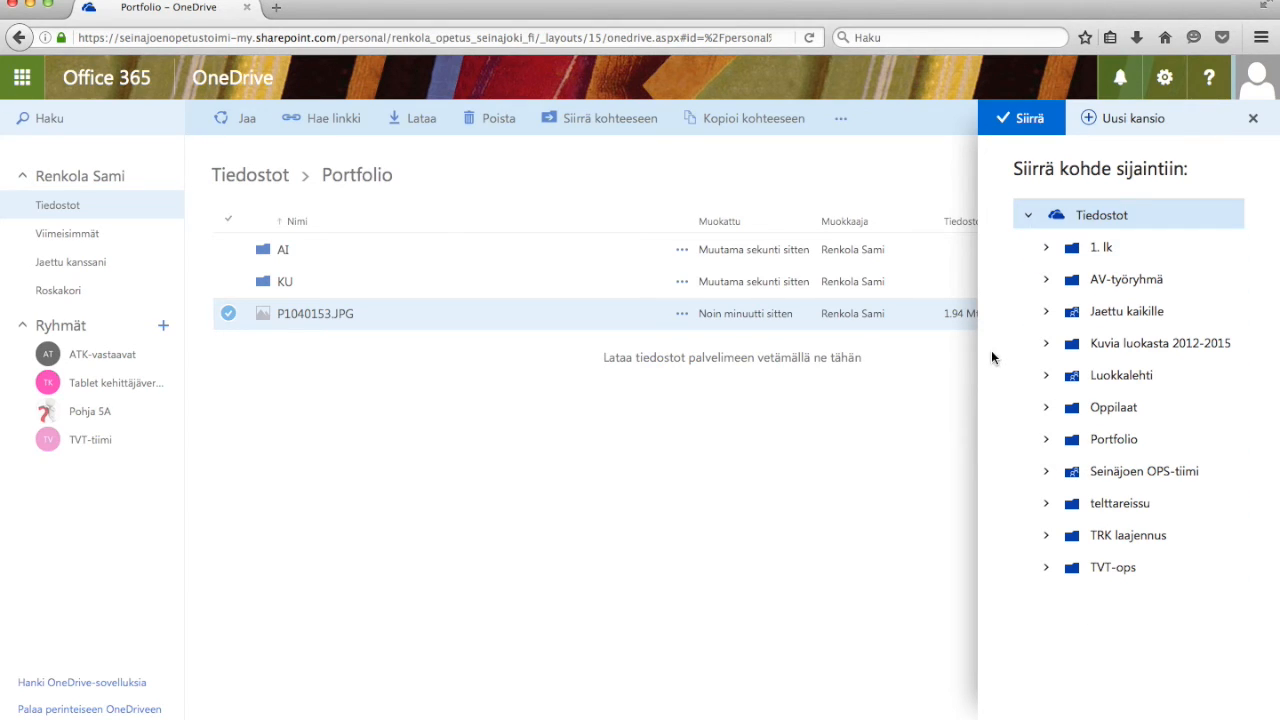
left_click(1045, 442)
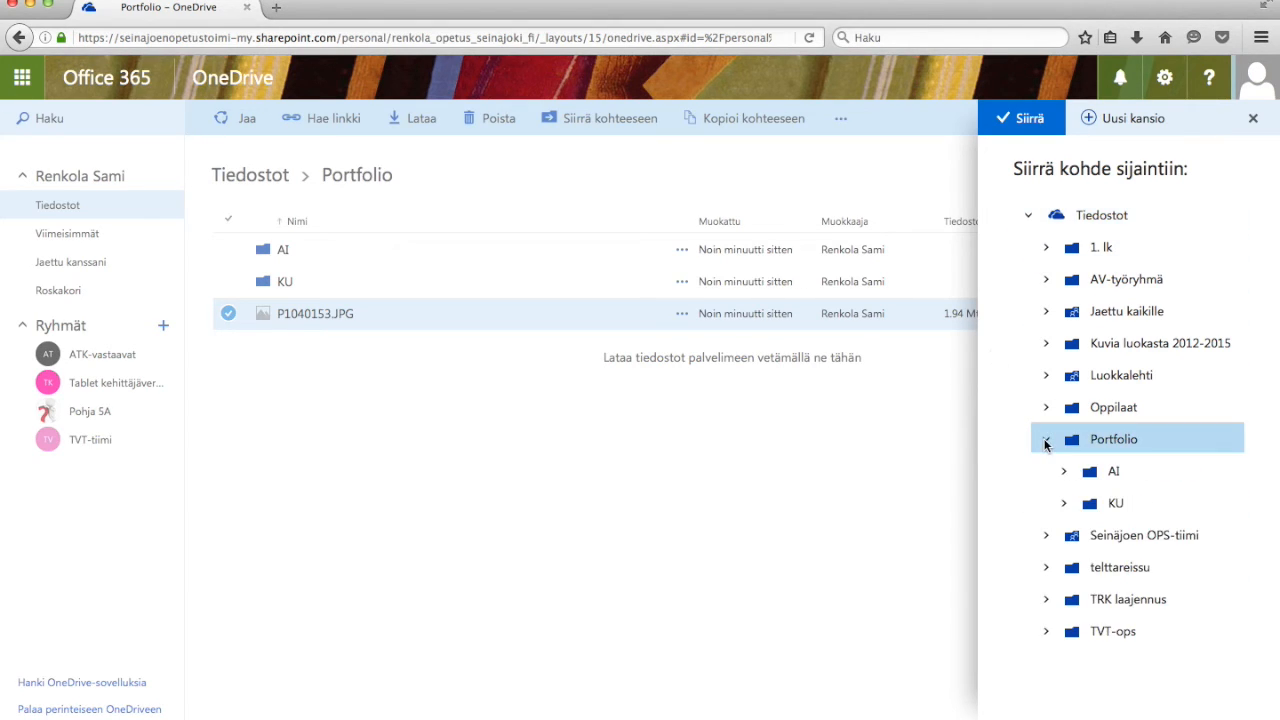
left_click(1115, 507)
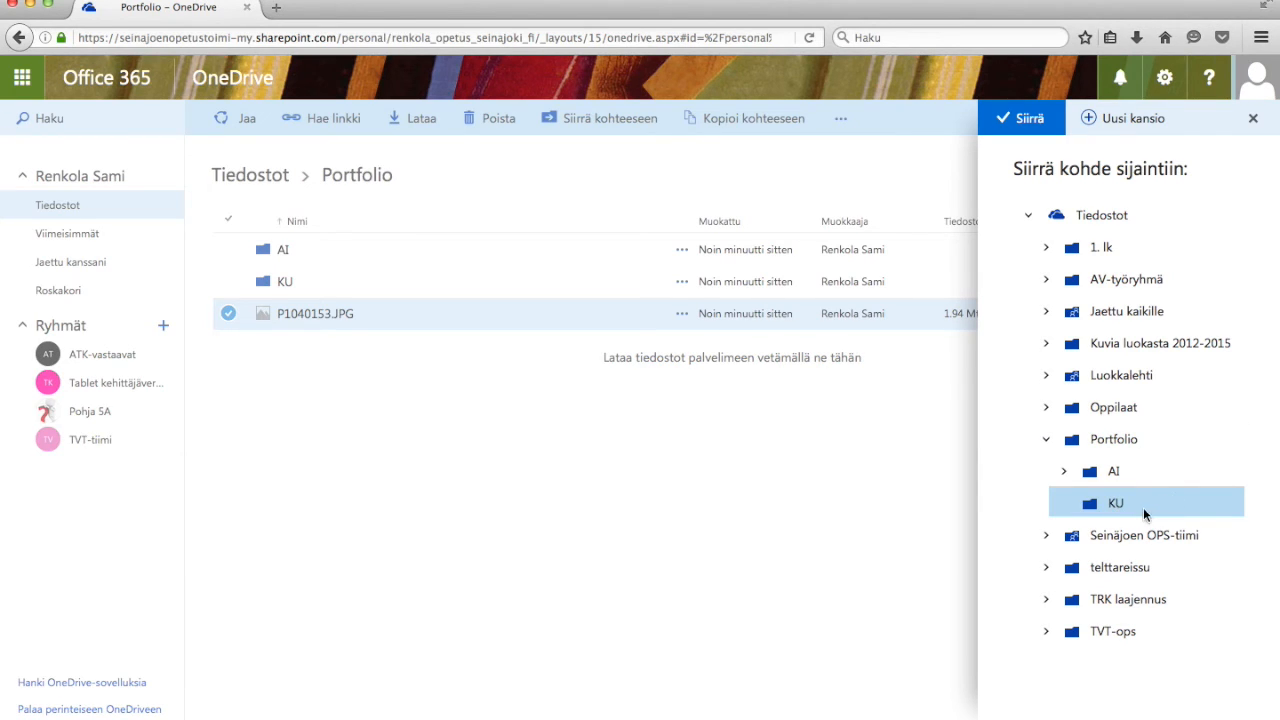
left_click(1041, 124)
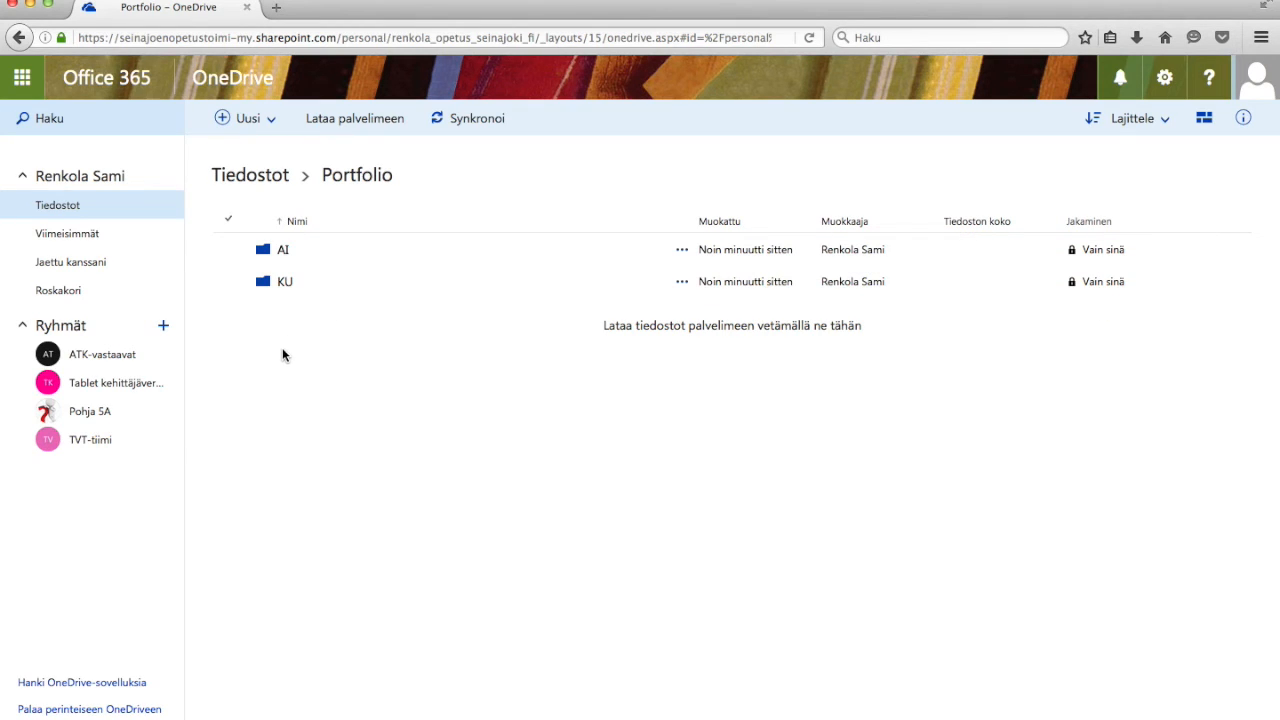
Create a new folder named 3. lk inside the Portfolio folder
left_click(248, 120)
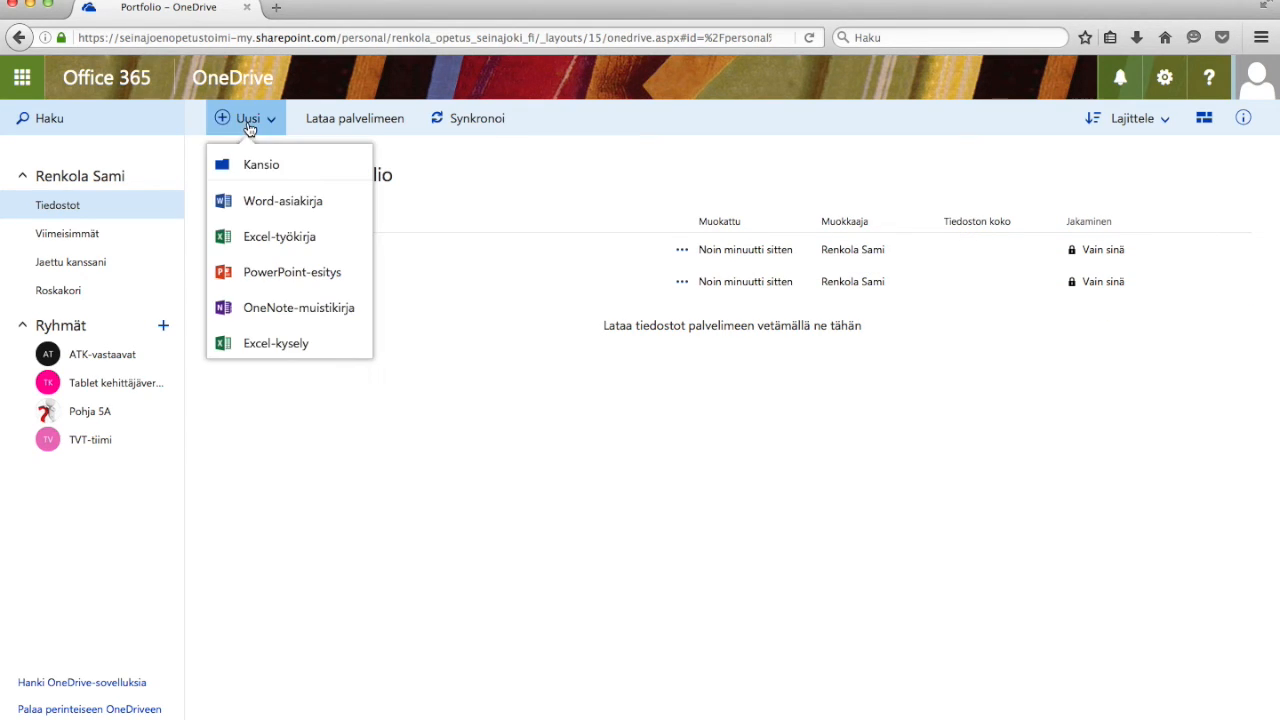
left_click(265, 164)
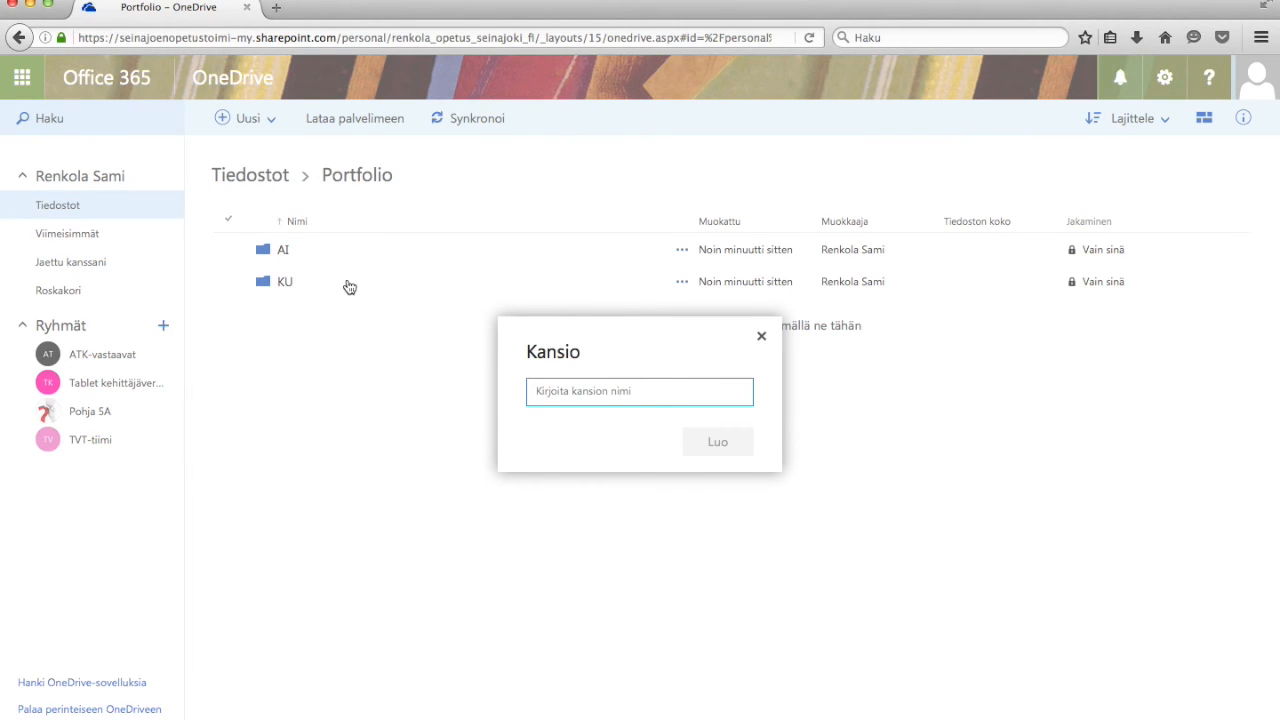
type("3. lk")
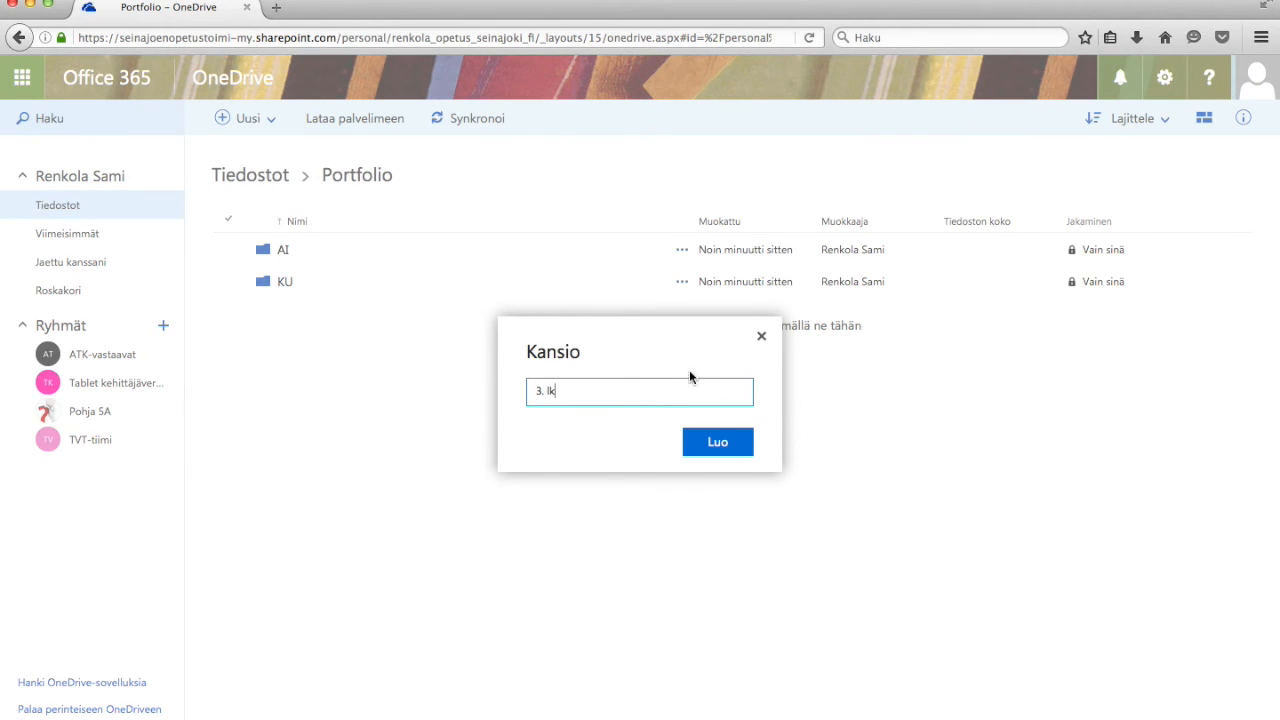
left_click(716, 441)
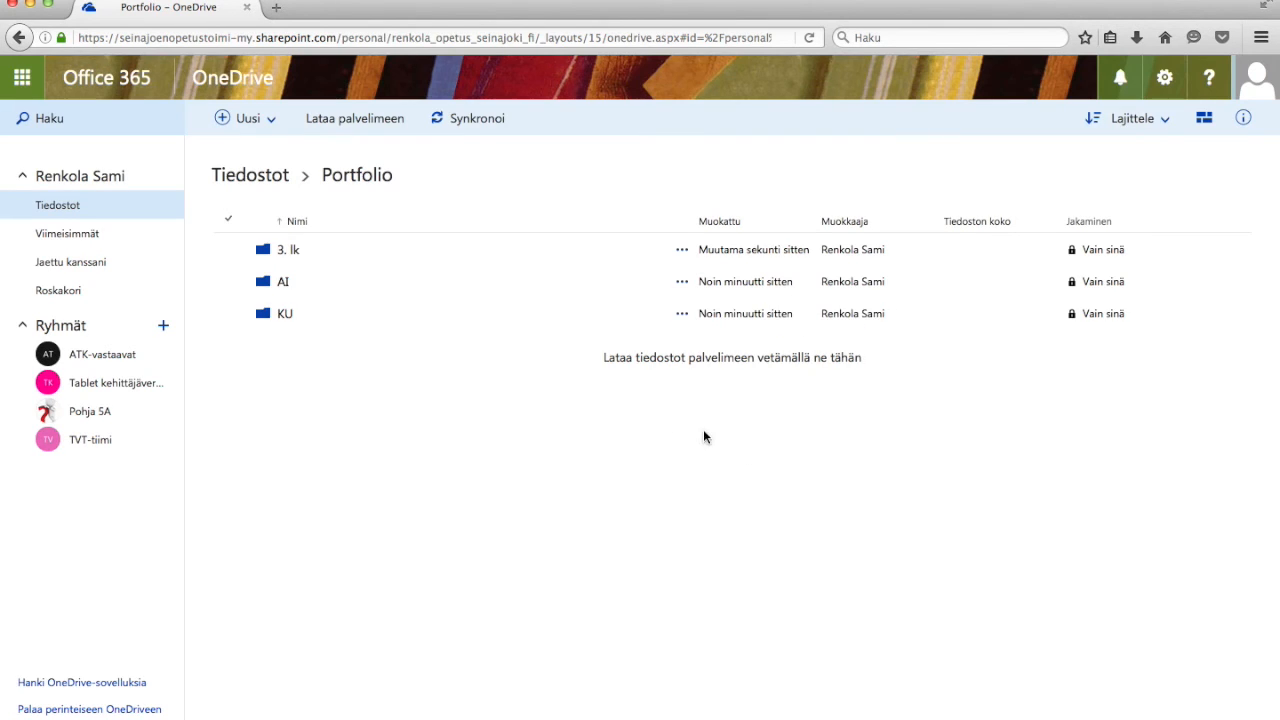
Move the AI and KU folders into the 3. lk folder, check its contents and return to Portfolio
left_click_drag(283, 283, 290, 252)
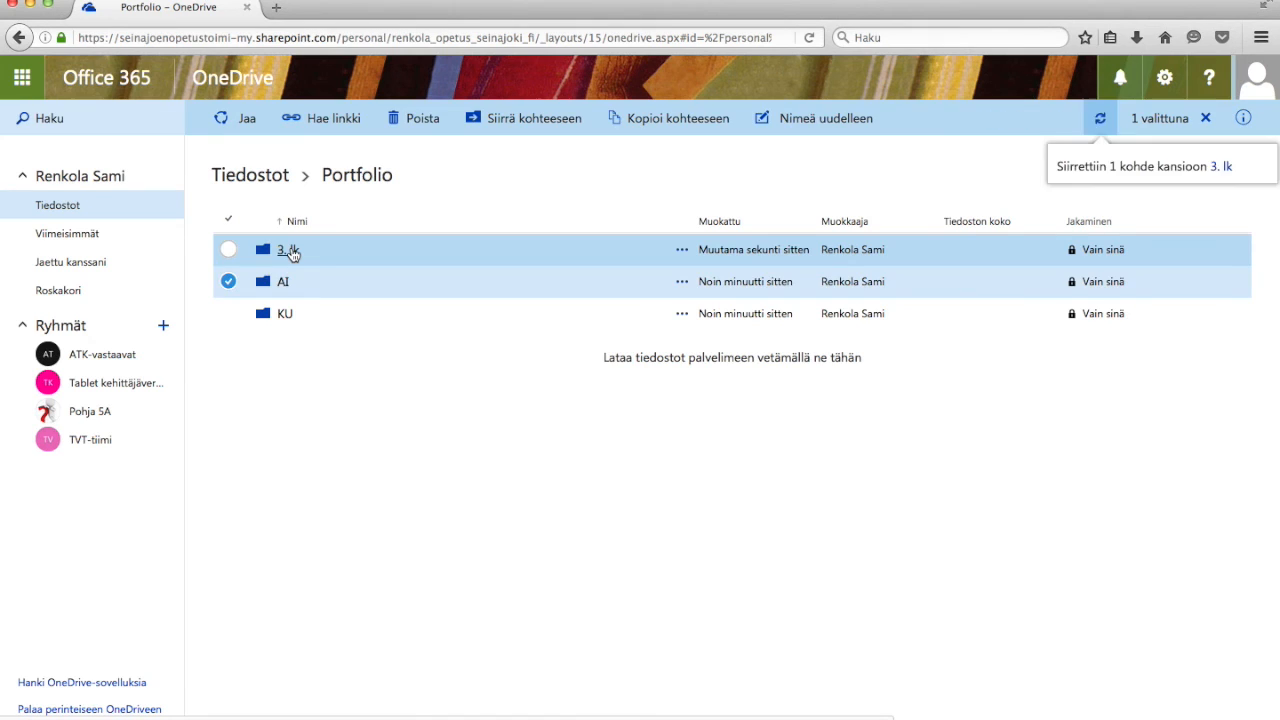
left_click_drag(284, 276, 302, 248)
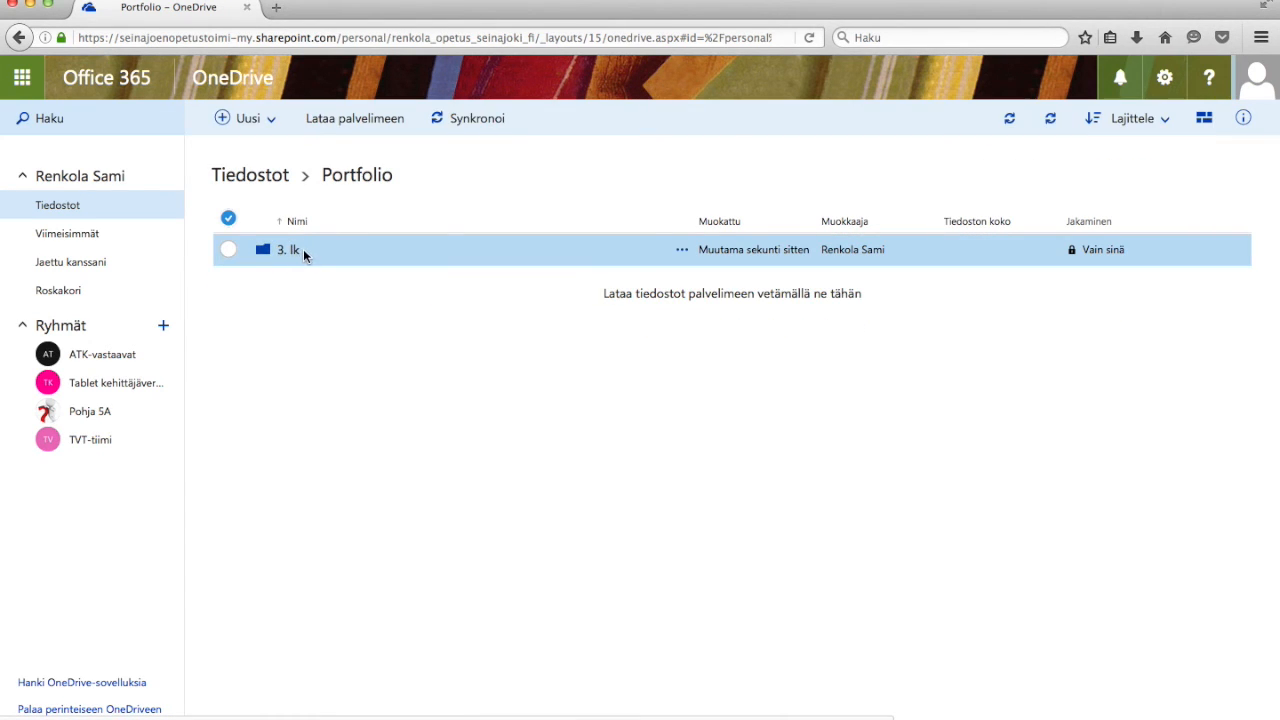
left_click(294, 250)
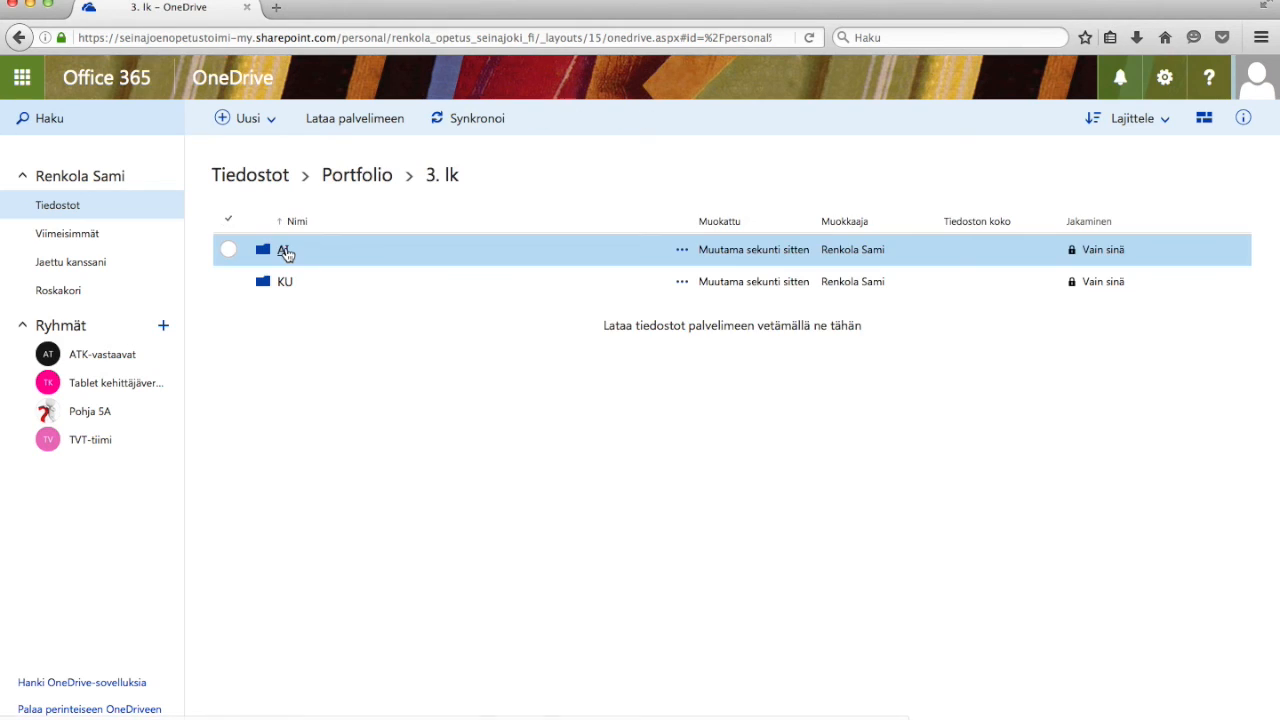
left_click(357, 176)
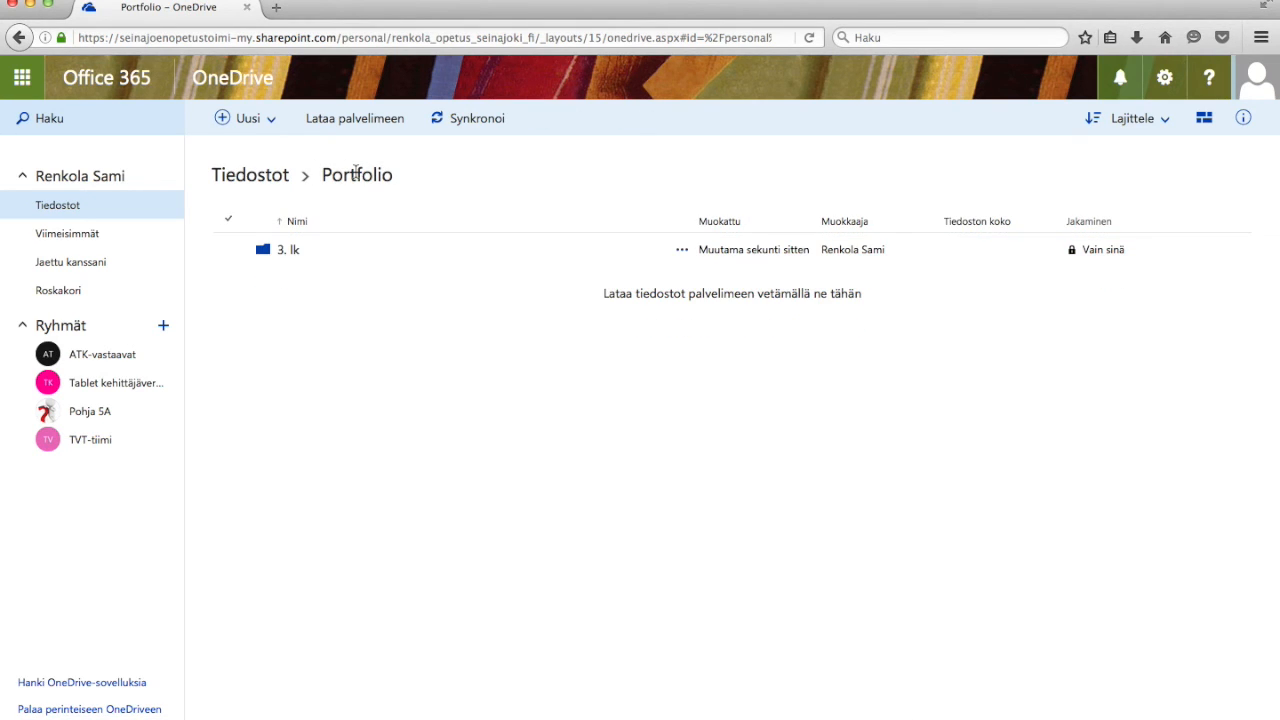